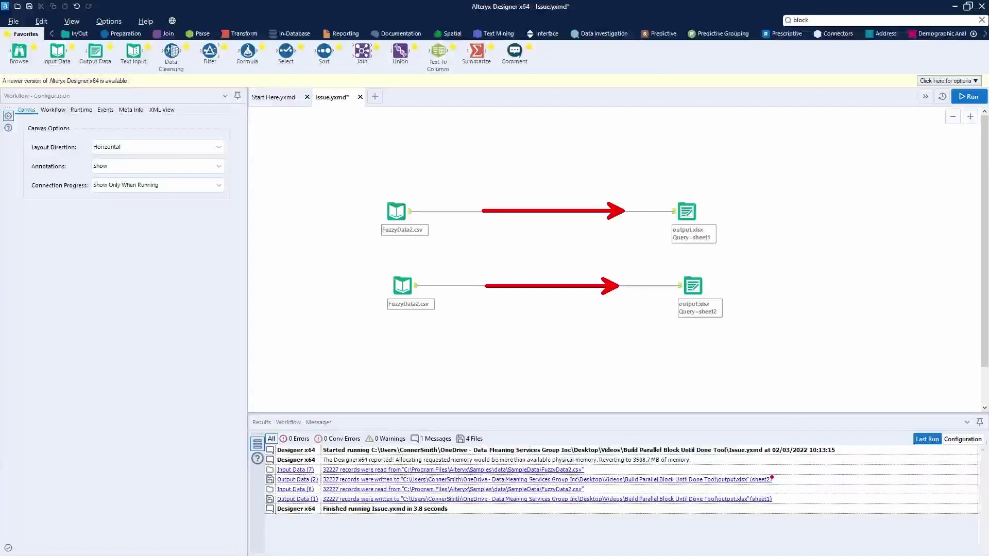
pyautogui.moveTo(771, 480); pyautogui.dragTo(827, 446)
pyautogui.moveTo(770, 507); pyautogui.dragTo(796, 547)
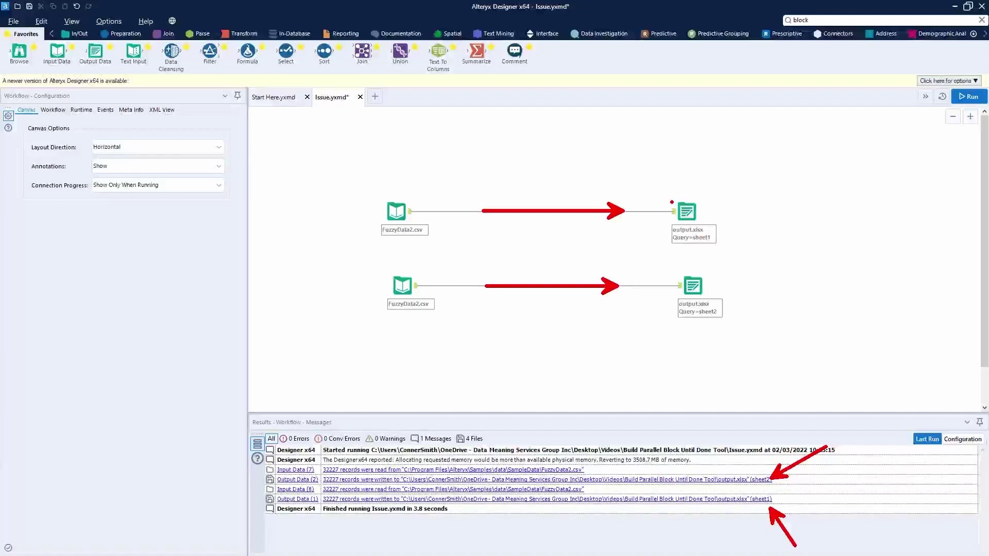
pyautogui.moveTo(659, 192); pyautogui.dragTo(730, 251)
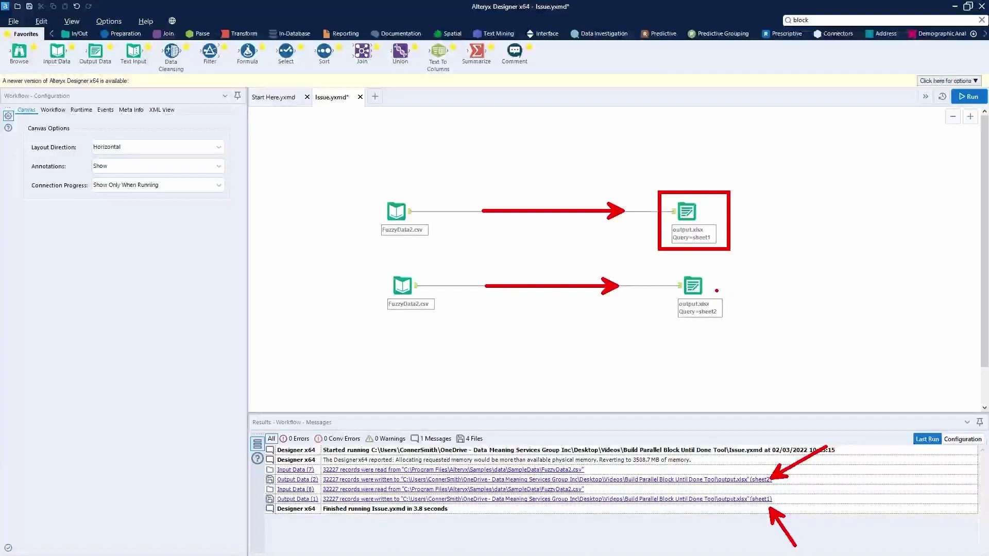
pyautogui.moveTo(659, 266)
pyautogui.mouseDown()
pyautogui.moveTo(749, 327)
pyautogui.moveTo(733, 324)
pyautogui.mouseUp()
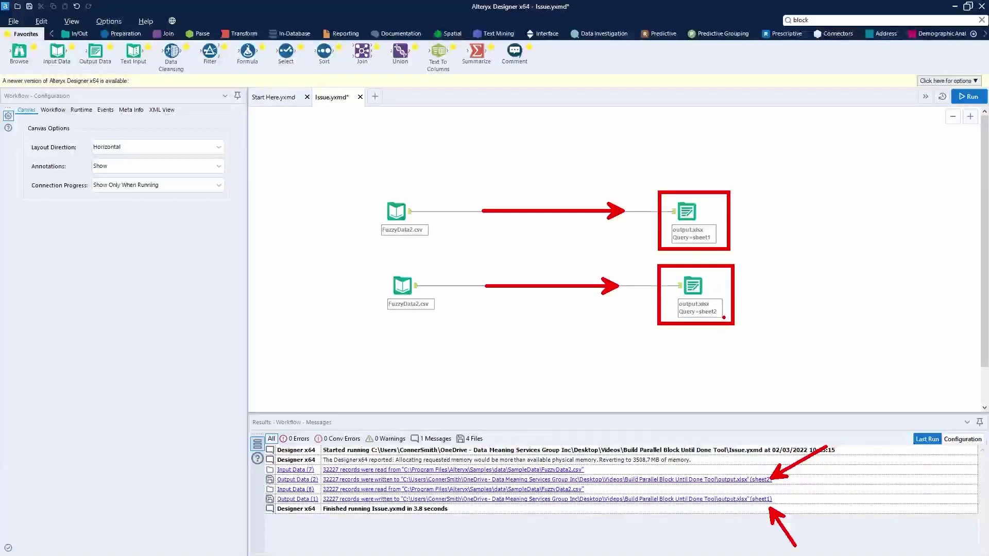
pyautogui.press('Escape')
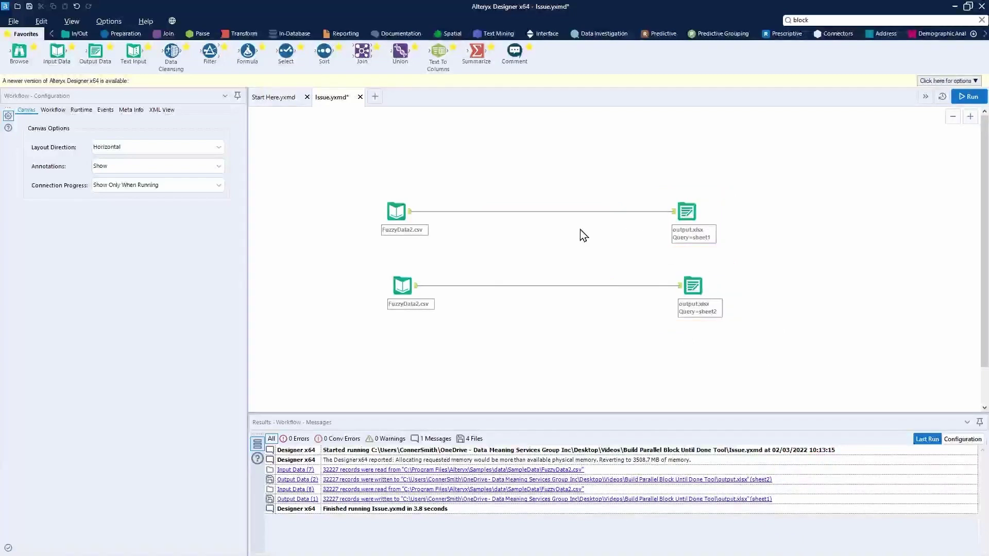
# Step: Create a new blank workflow and add a Text Input tool with a column named Placeholder containing the value 1
pyautogui.click(376, 100)
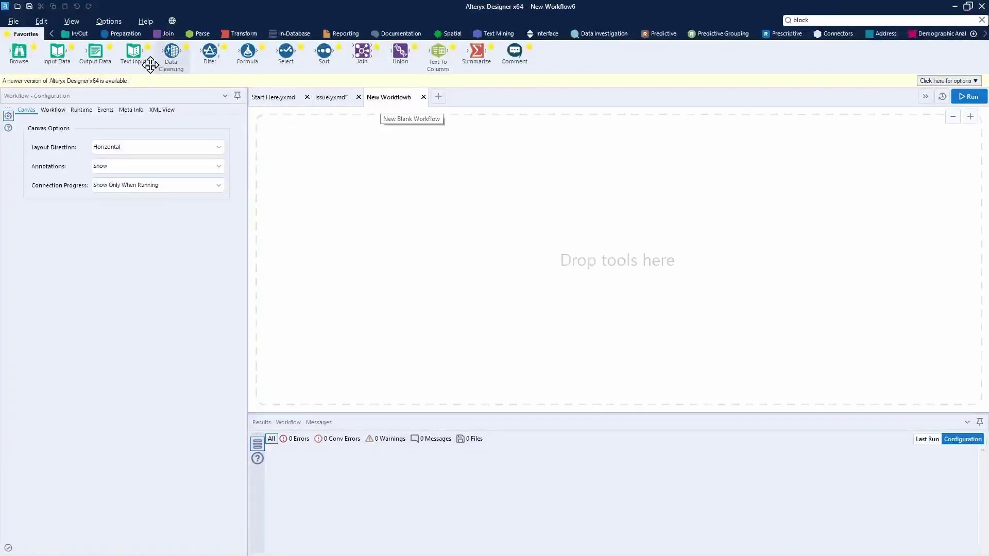
pyautogui.moveTo(135, 53); pyautogui.dragTo(406, 227)
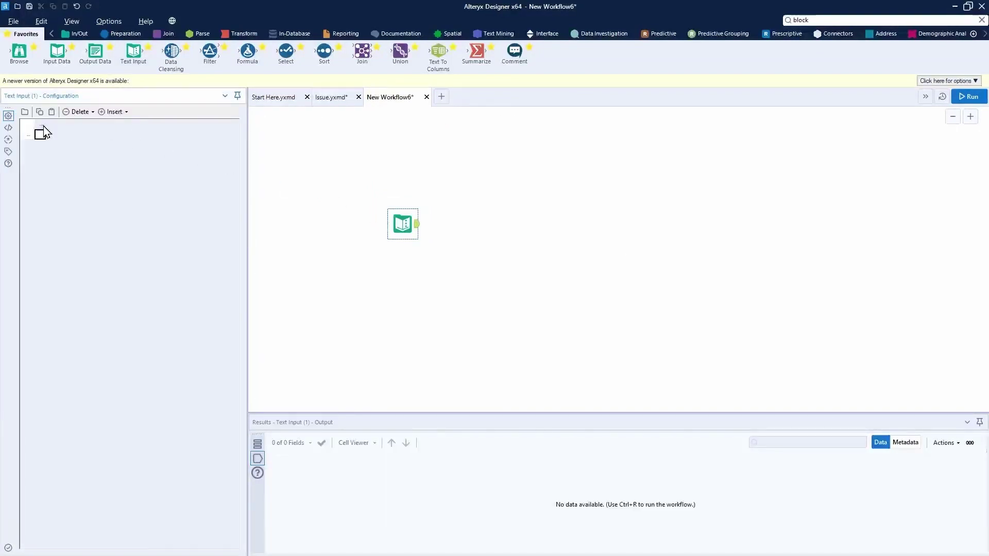
pyautogui.click(43, 125)
pyautogui.write('P')
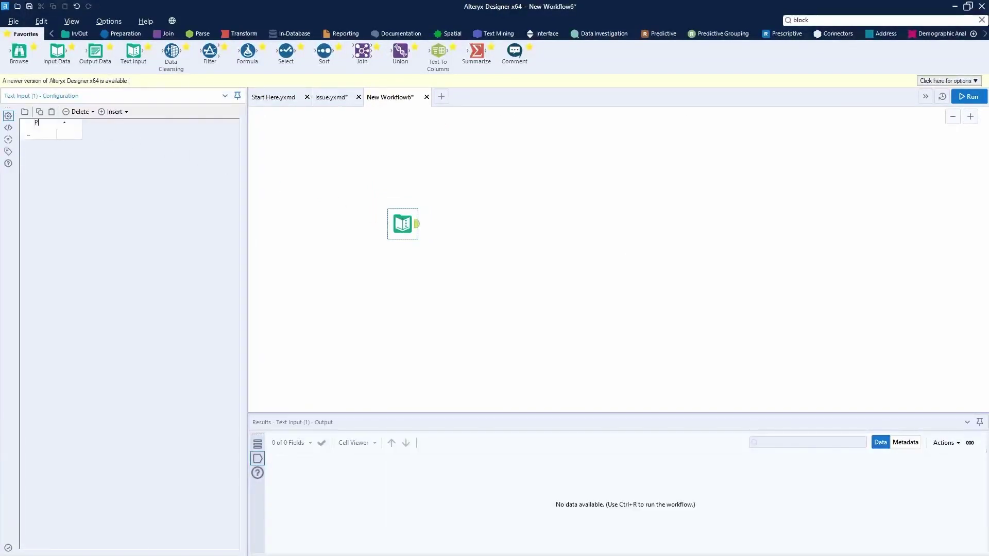
pyautogui.write('laceholder')
pyautogui.click(61, 135)
pyautogui.write('1')
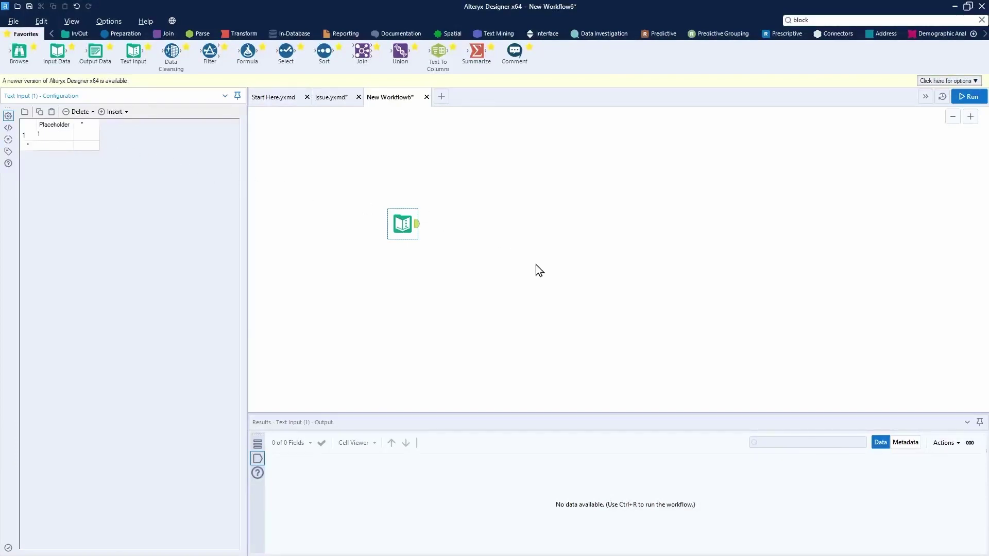
pyautogui.click(536, 264)
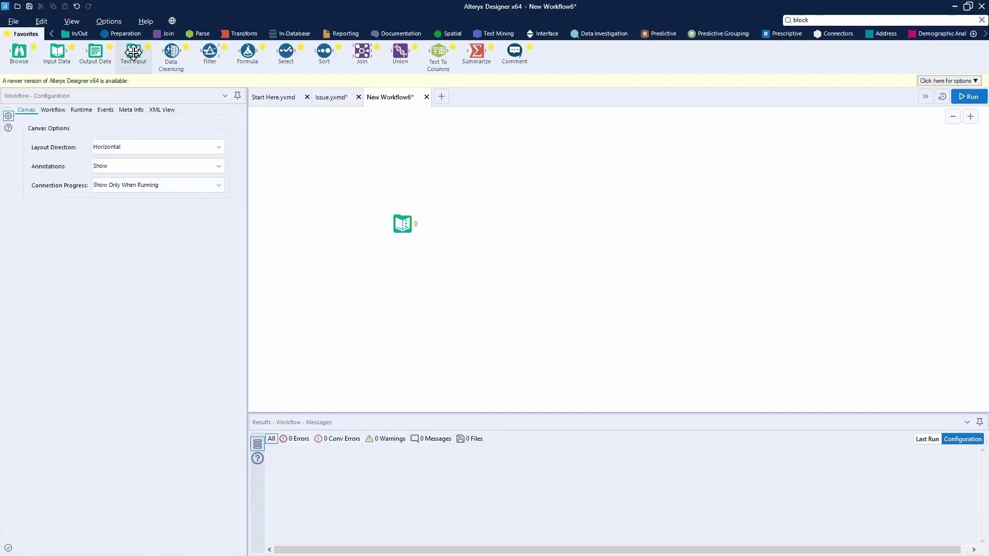
# Step: Add a second Text Input tool below the first, with a Placeholder column containing the value 2
pyautogui.moveTo(136, 54); pyautogui.dragTo(399, 305)
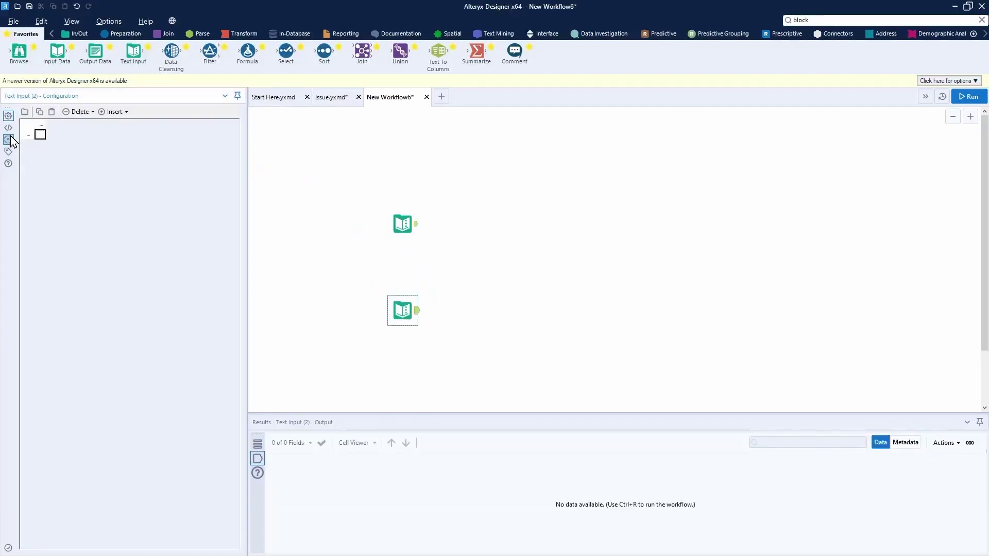
pyautogui.write('Pla')
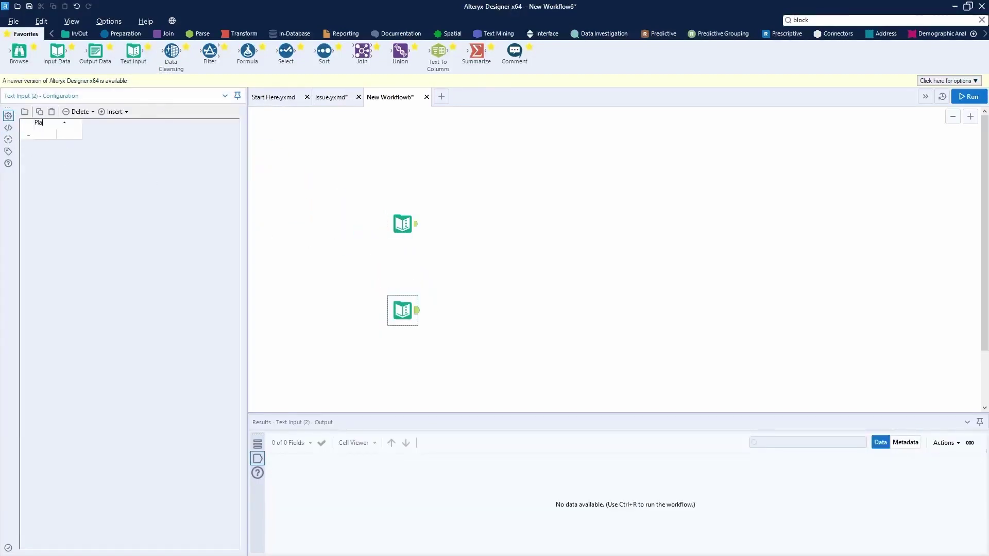
pyautogui.write('ceholder')
pyautogui.click(67, 138)
pyautogui.write('2')
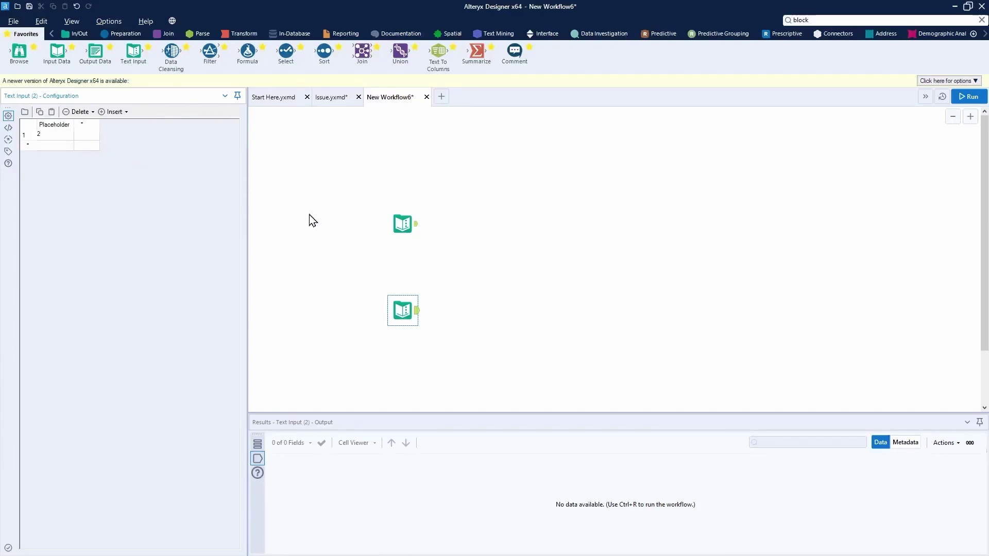
pyautogui.click(493, 222)
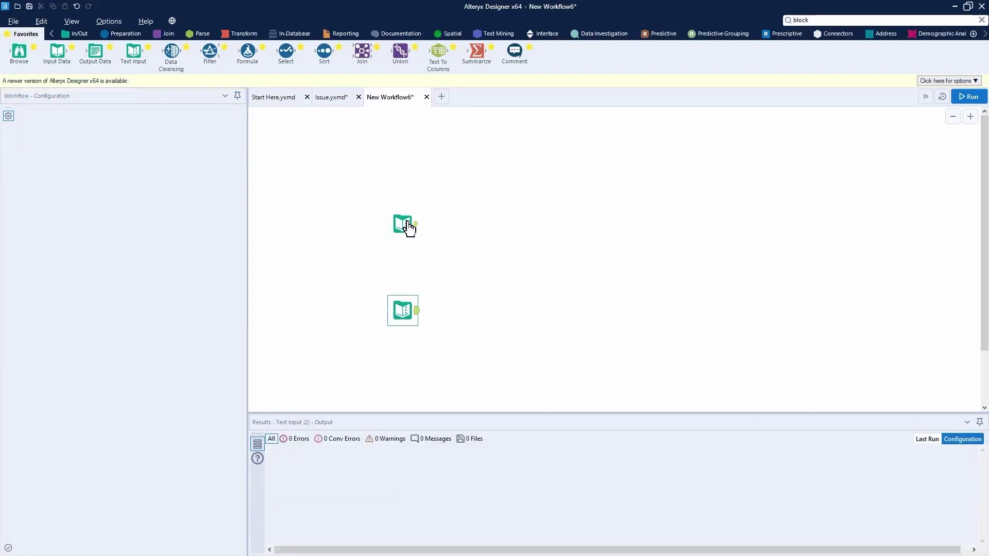
# Step: Convert both Text Input tools to macro inputs
pyautogui.rightClick(403, 219)
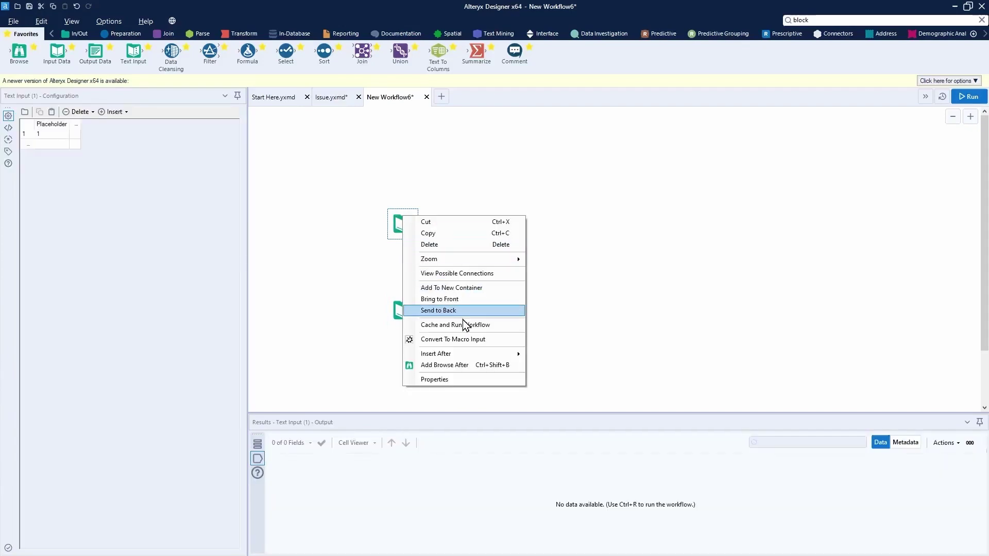
pyautogui.click(477, 342)
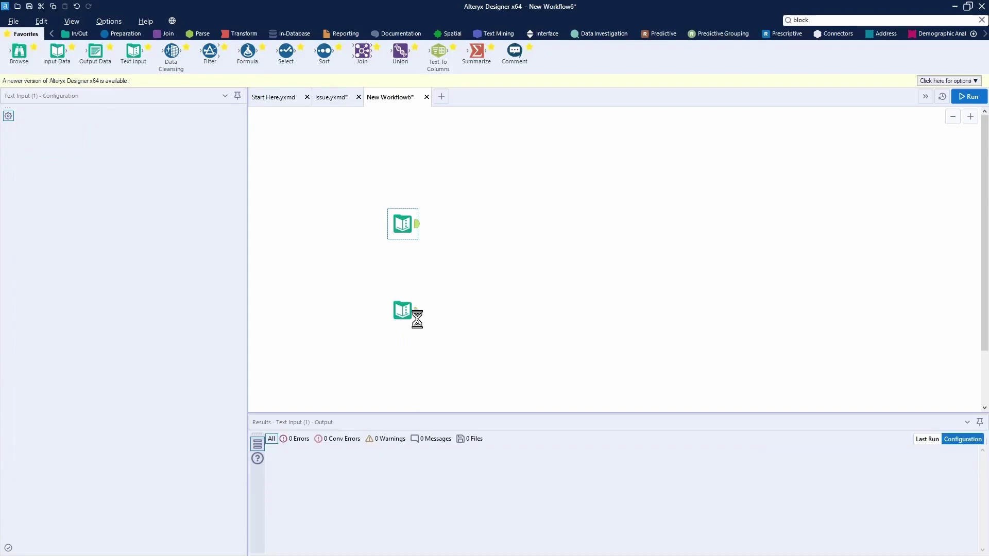
pyautogui.rightClick(406, 310)
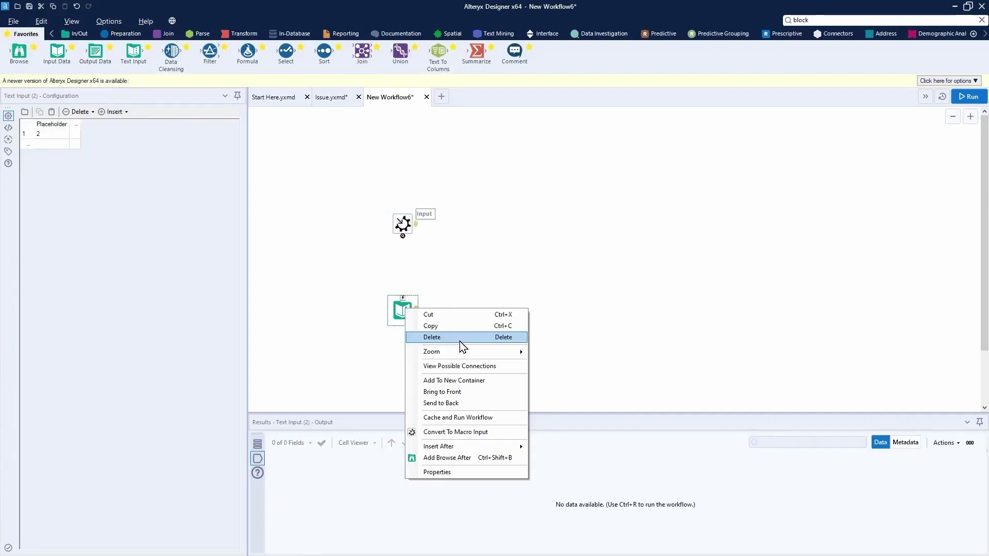
pyautogui.click(487, 435)
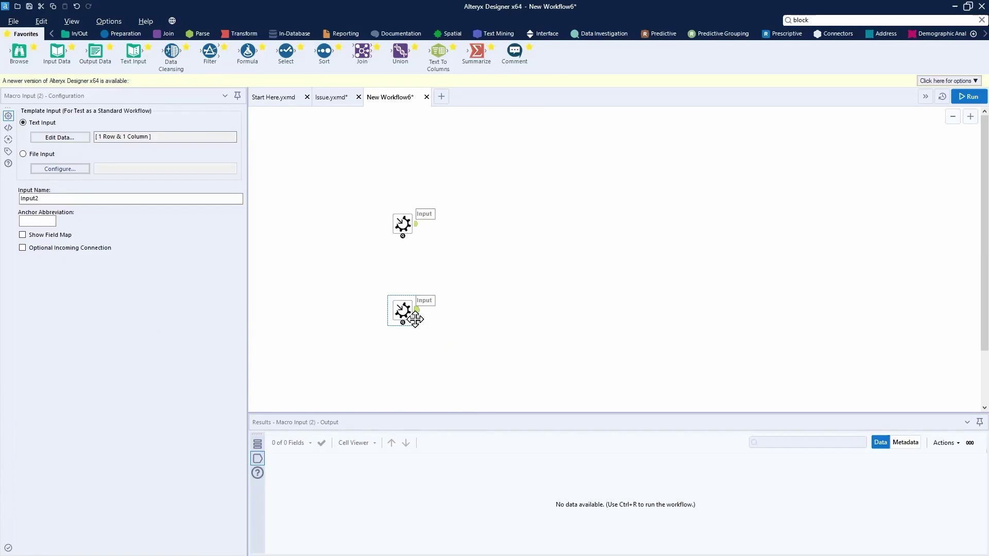
# Step: Set the anchor abbreviation to 1 for the upper macro input and 2 for the lower one
pyautogui.click(402, 224)
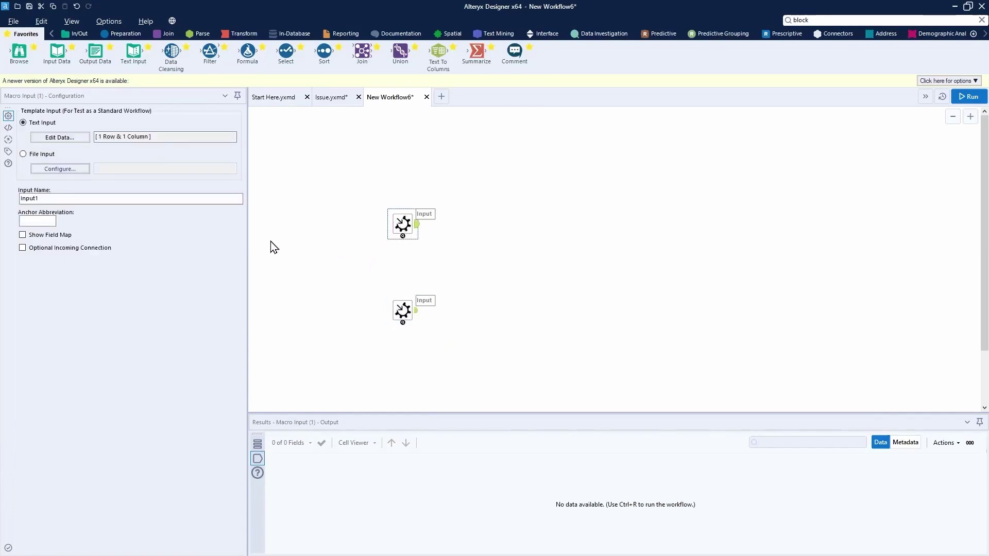
pyautogui.click(41, 221)
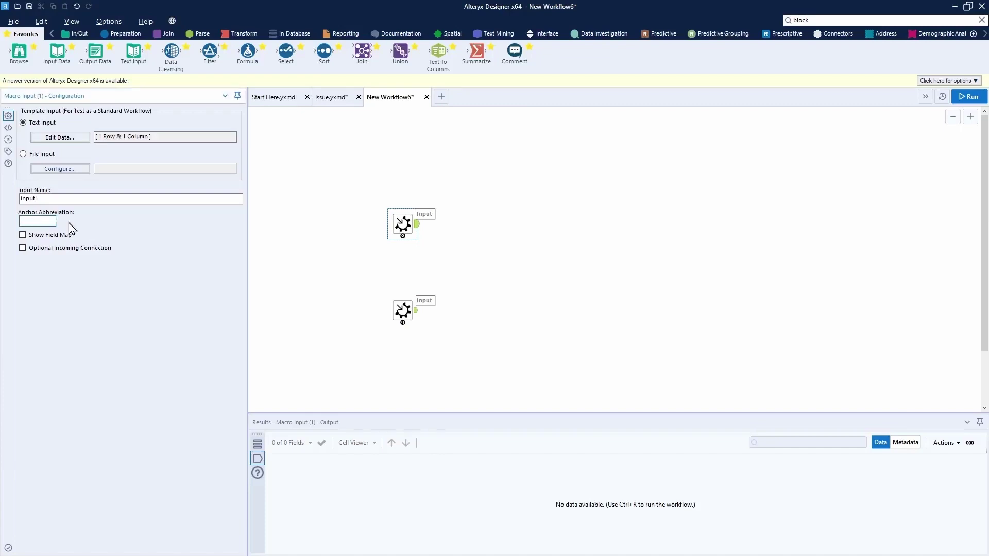
pyautogui.write('1')
pyautogui.click(402, 310)
pyautogui.click(41, 221)
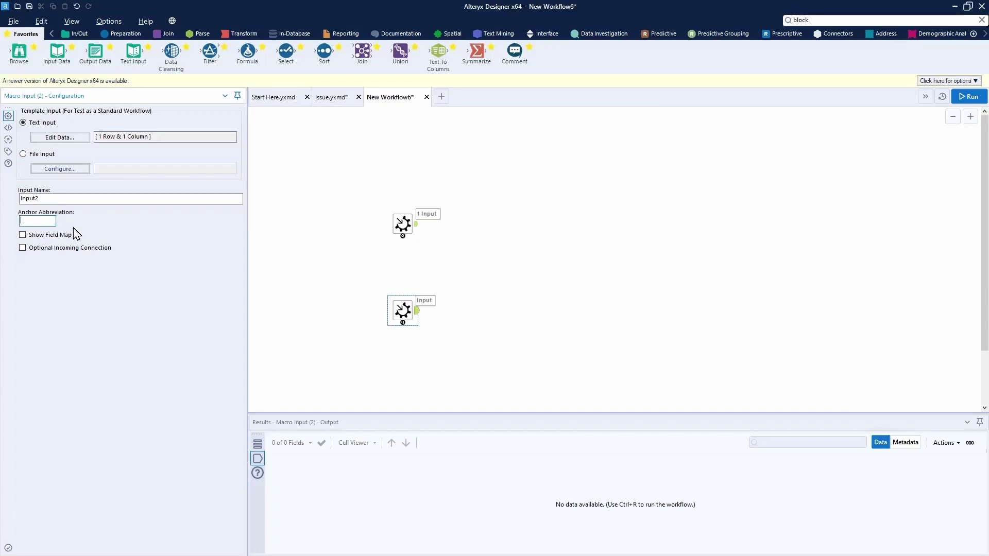
pyautogui.write('2')
pyautogui.click(506, 303)
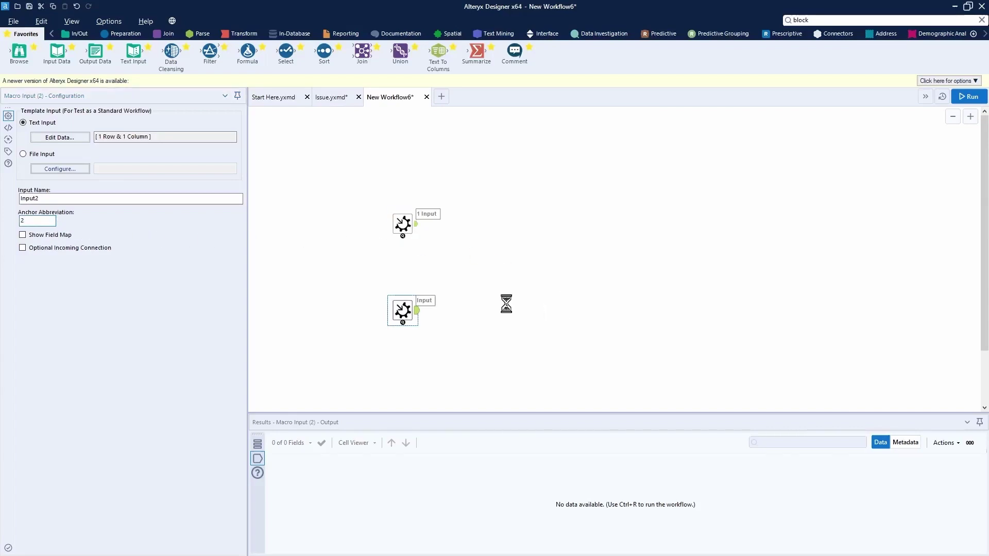
# Step: Find the Block Until Done tool, place it beside the upper macro input and connect that input to it
pyautogui.click(819, 19)
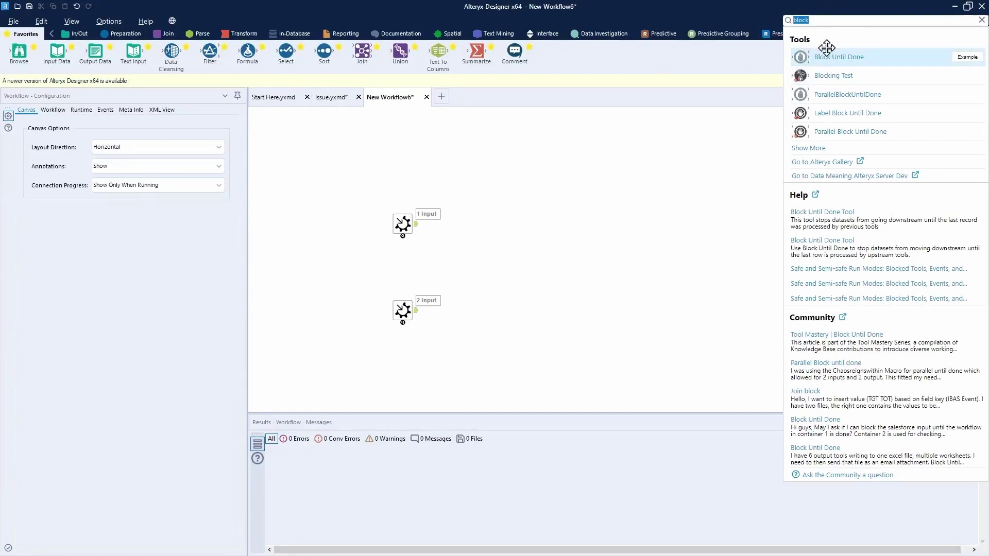
pyautogui.moveTo(869, 50); pyautogui.dragTo(926, 11)
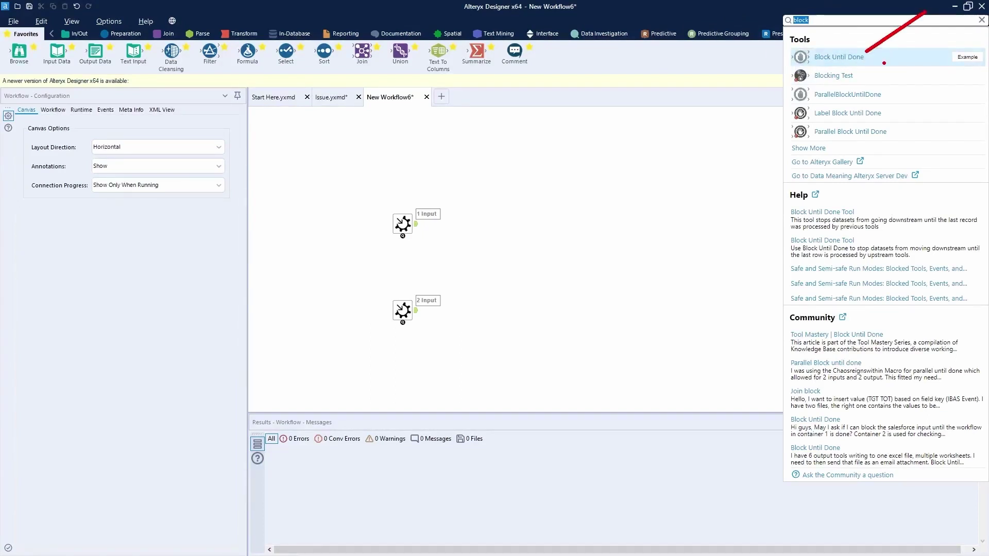
pyautogui.moveTo(843, 60)
pyautogui.mouseDown()
pyautogui.moveTo(722, 132)
pyautogui.moveTo(479, 232)
pyautogui.moveTo(490, 230)
pyautogui.mouseUp()
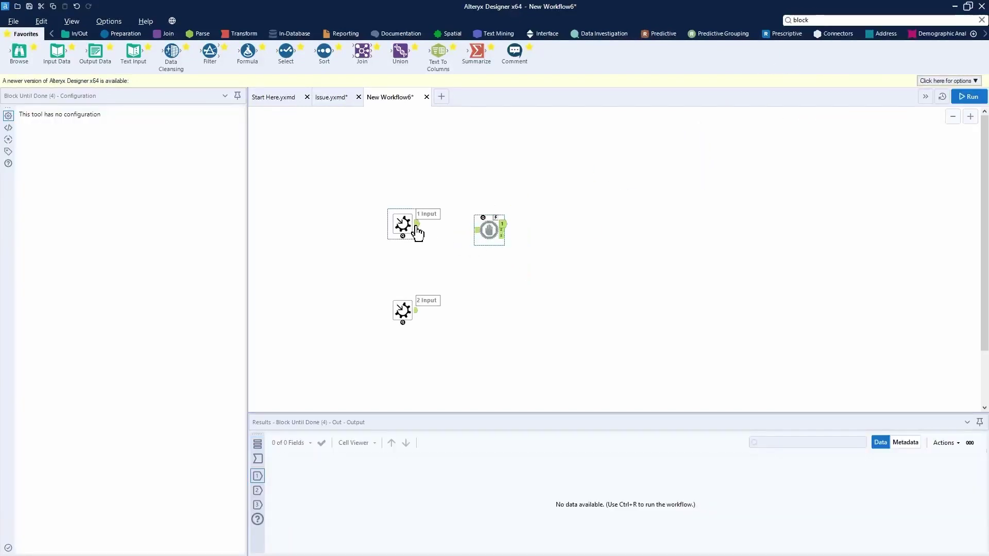
pyautogui.moveTo(417, 227); pyautogui.dragTo(489, 226)
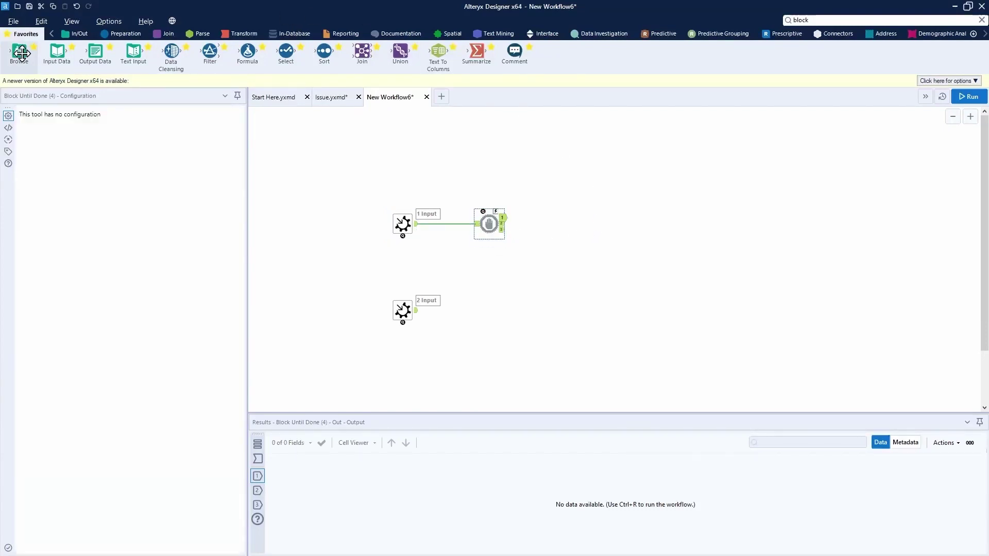
# Step: Attach a Browse tool to output 1 of the Block Until Done tool and convert it to a macro output
pyautogui.moveTo(20, 53); pyautogui.dragTo(573, 218)
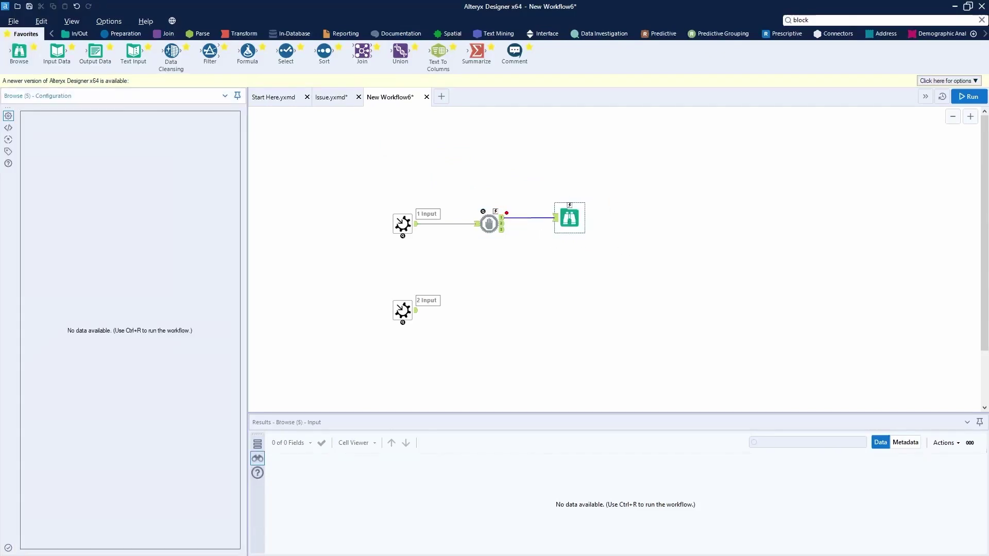
pyautogui.moveTo(518, 195); pyautogui.dragTo(549, 148)
pyautogui.press('Escape')
pyautogui.rightClick(568, 215)
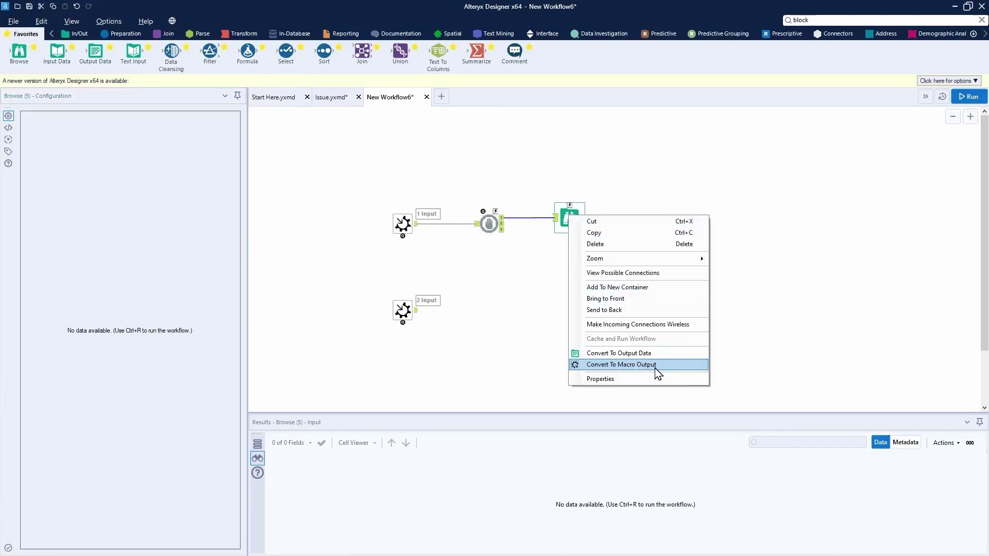
pyautogui.click(620, 364)
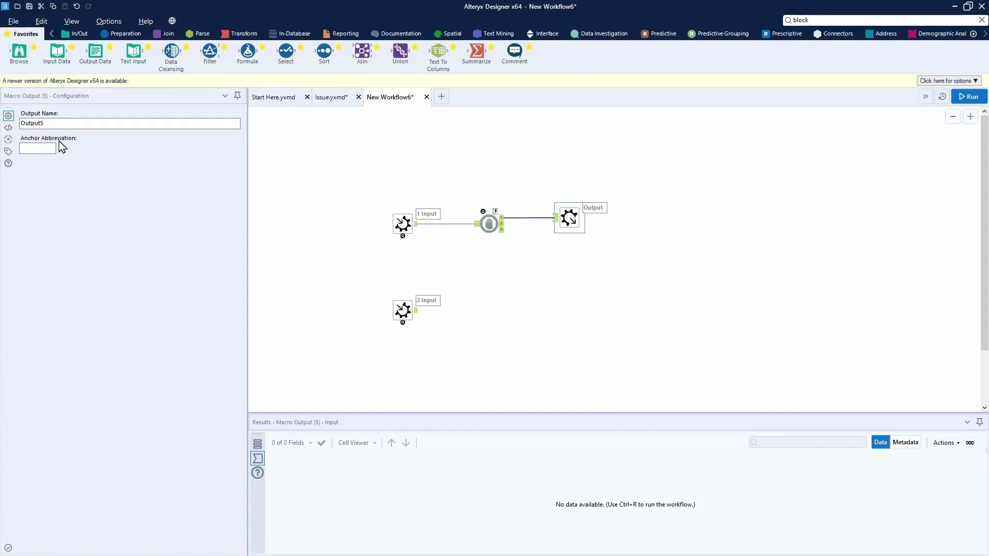
# Step: Set the macro output's anchor abbreviation to 1 and move the tool farther right on the canvas
pyautogui.click(44, 148)
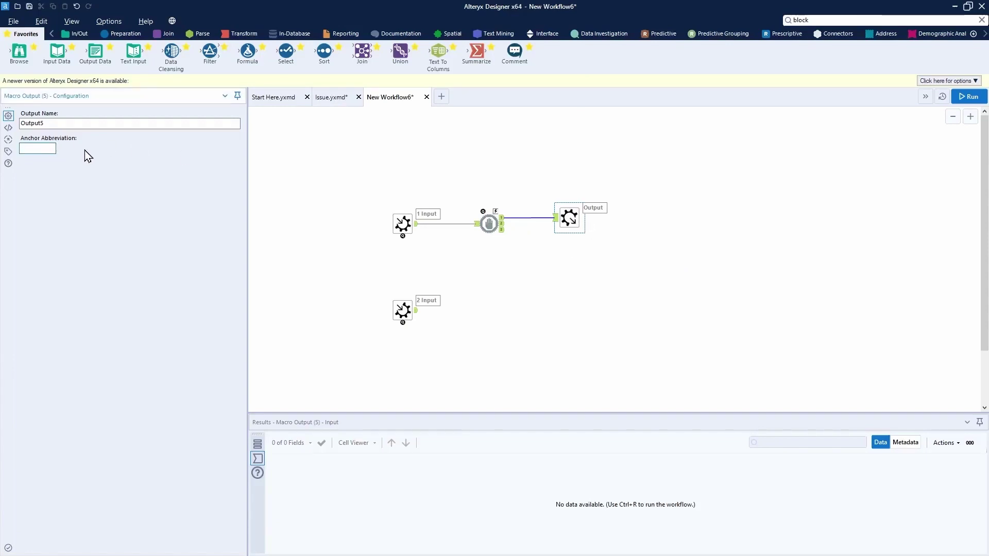
pyautogui.write('1')
pyautogui.click(693, 178)
pyautogui.moveTo(571, 217); pyautogui.dragTo(730, 224)
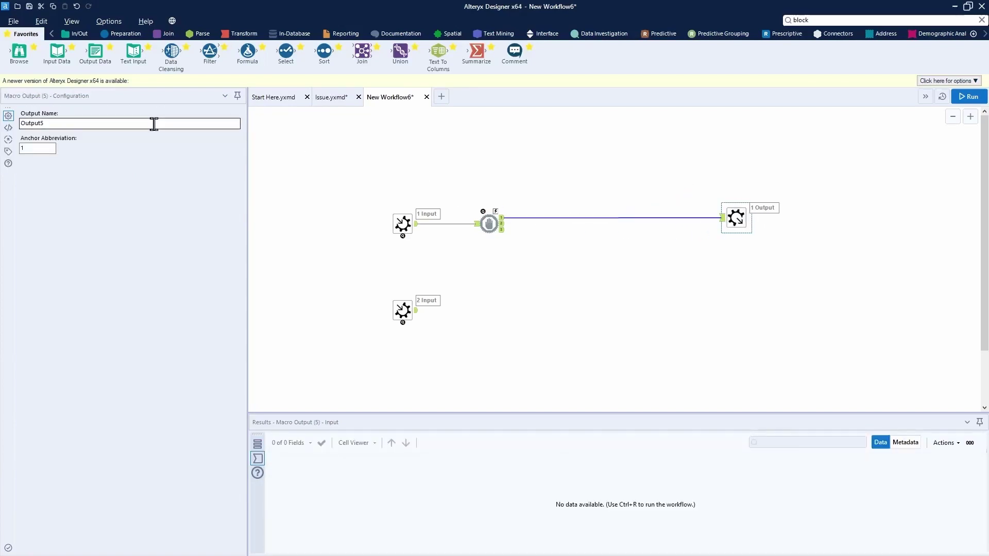
# Step: Add a Browse tool below the first macro output, connected to the lower macro input, and convert it to a macro output
pyautogui.moveTo(20, 52); pyautogui.dragTo(741, 315)
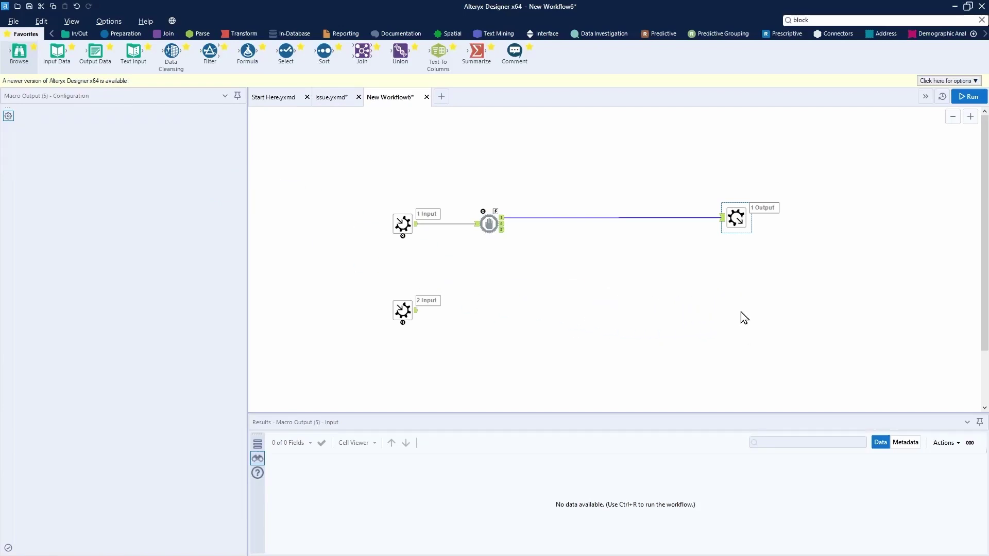
pyautogui.moveTo(416, 310); pyautogui.dragTo(736, 312)
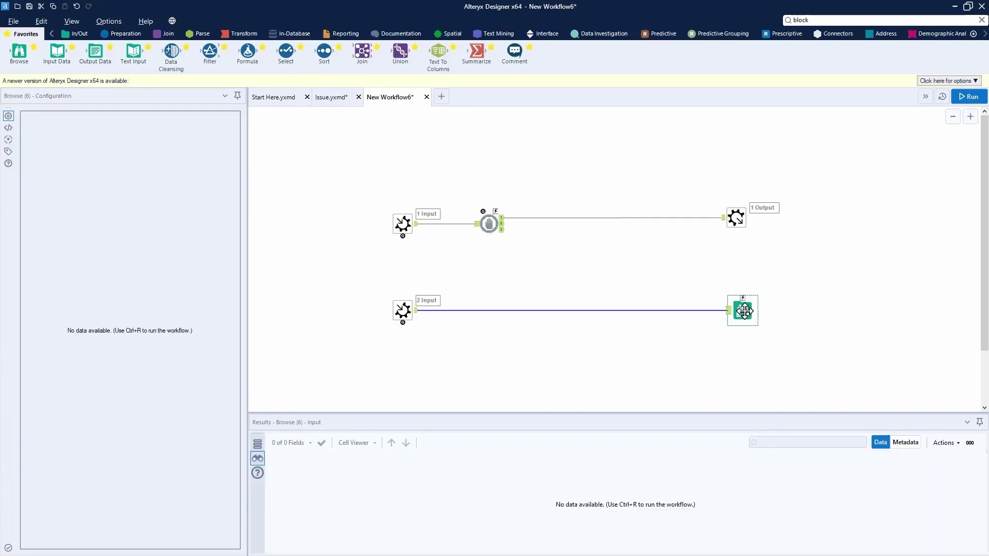
pyautogui.rightClick(744, 311)
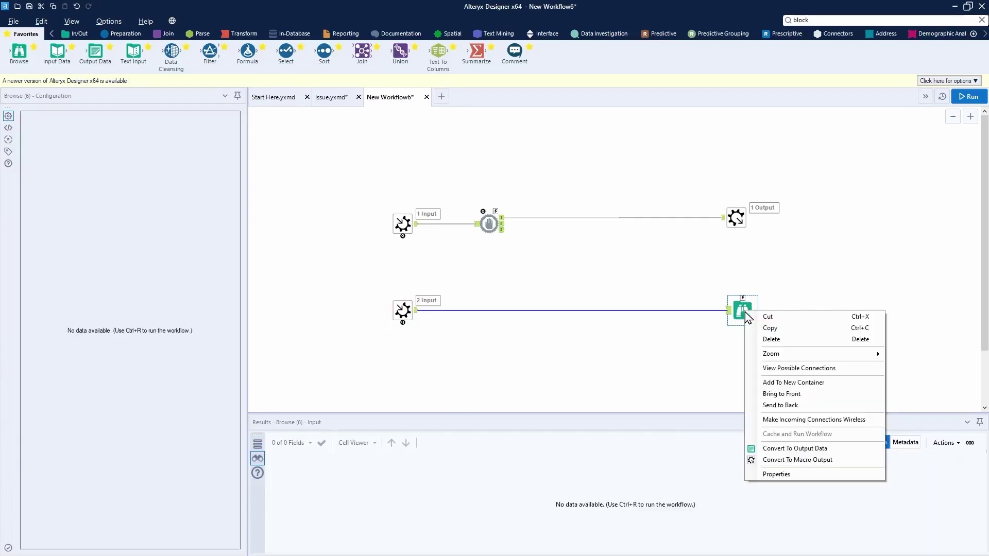
pyautogui.click(825, 461)
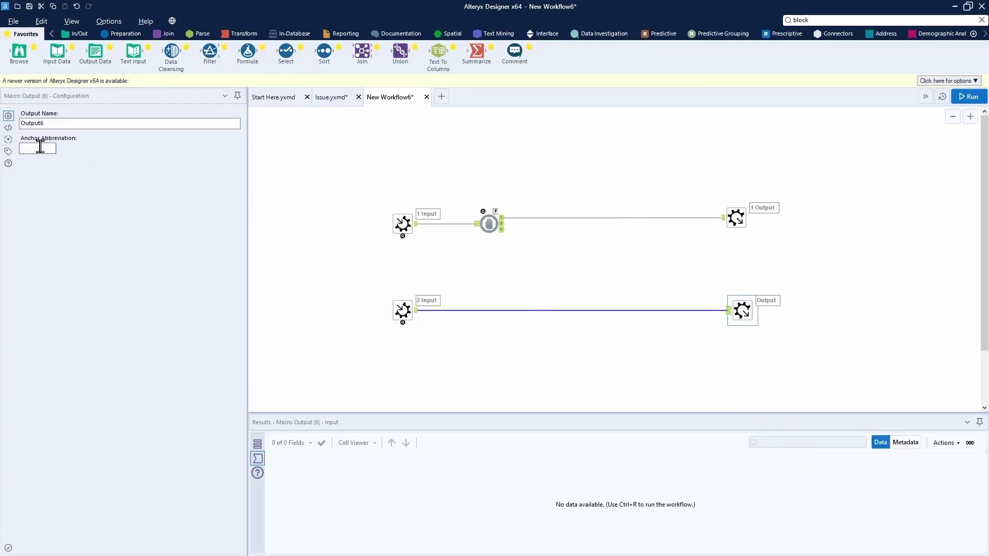
# Step: Set the lower macro output's anchor abbreviation to 2
pyautogui.click(41, 147)
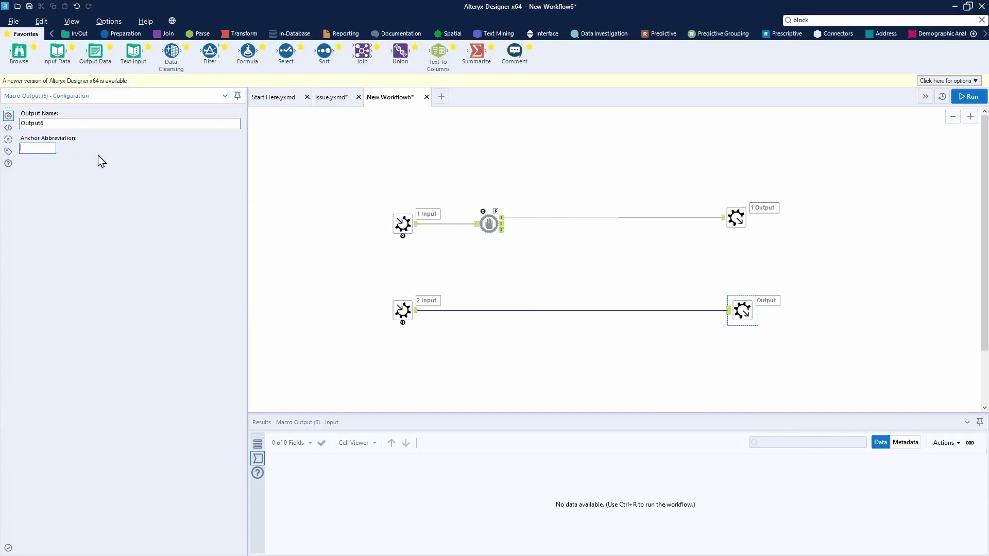
pyautogui.write('2')
pyautogui.click(670, 274)
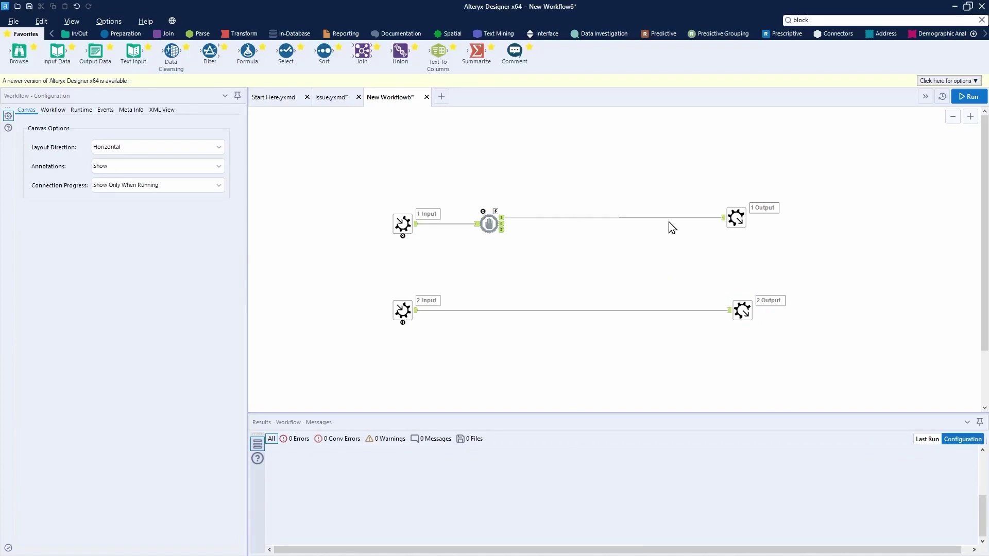
pyautogui.moveTo(690, 216); pyautogui.dragTo(549, 216)
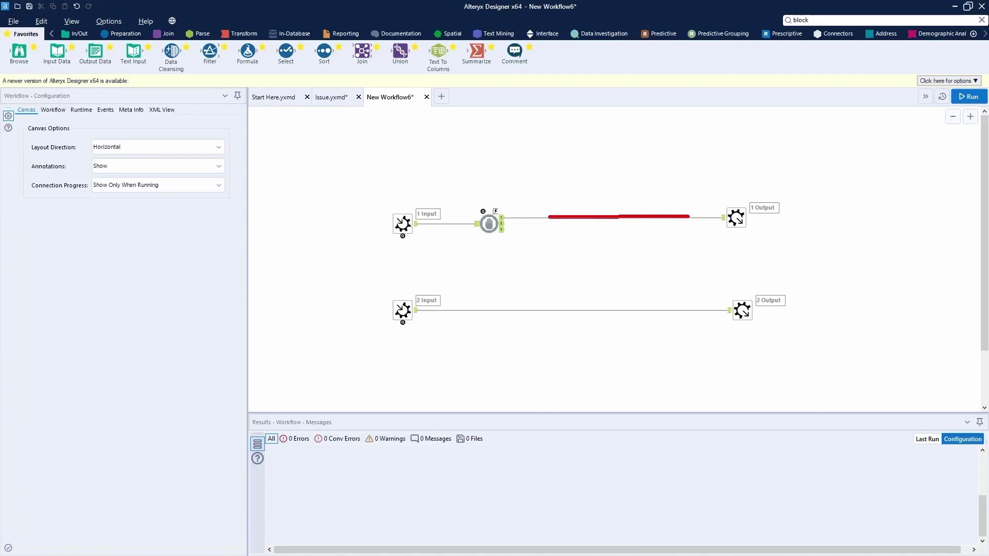
pyautogui.press('e')
pyautogui.moveTo(691, 216); pyautogui.dragTo(474, 216)
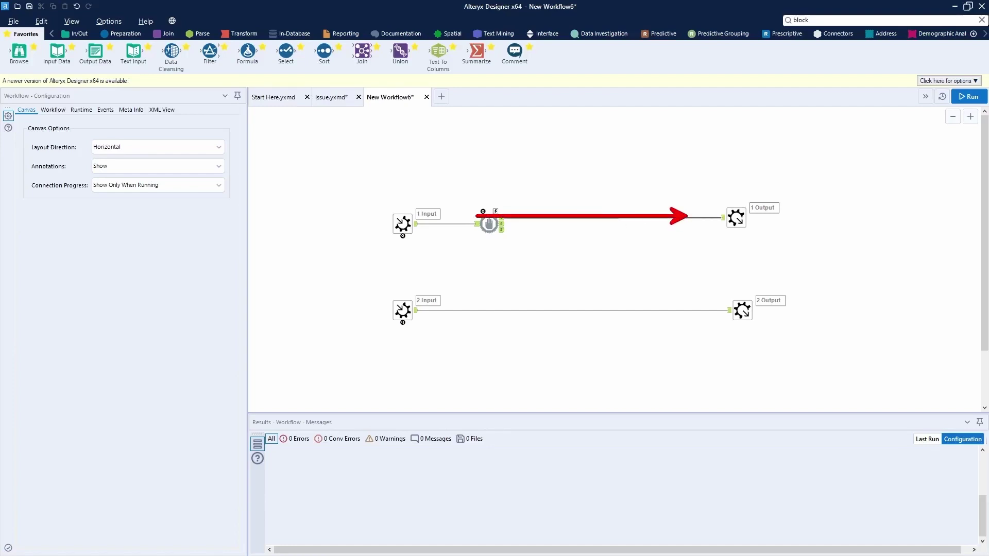
pyautogui.moveTo(696, 310); pyautogui.dragTo(480, 310)
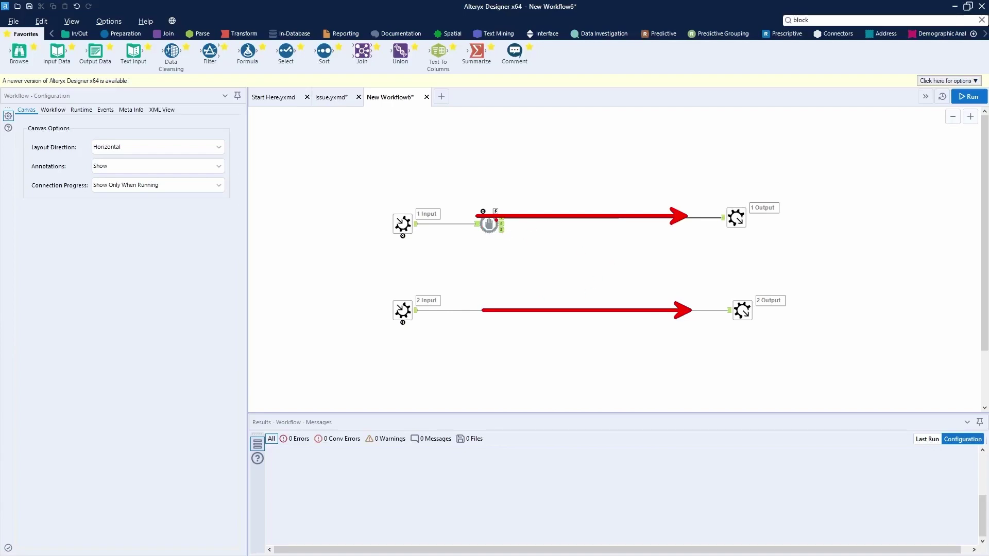
pyautogui.press('e')
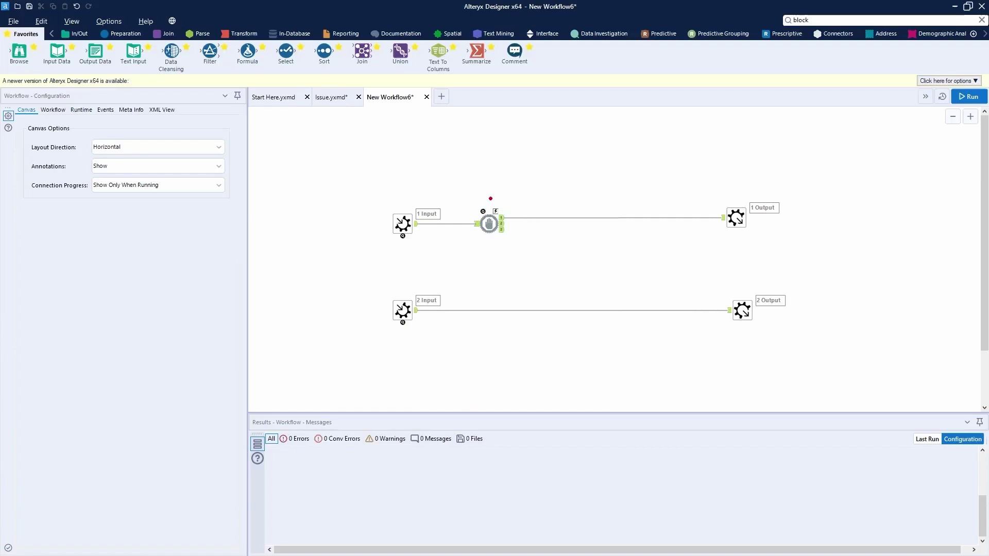
pyautogui.moveTo(462, 199); pyautogui.dragTo(519, 247)
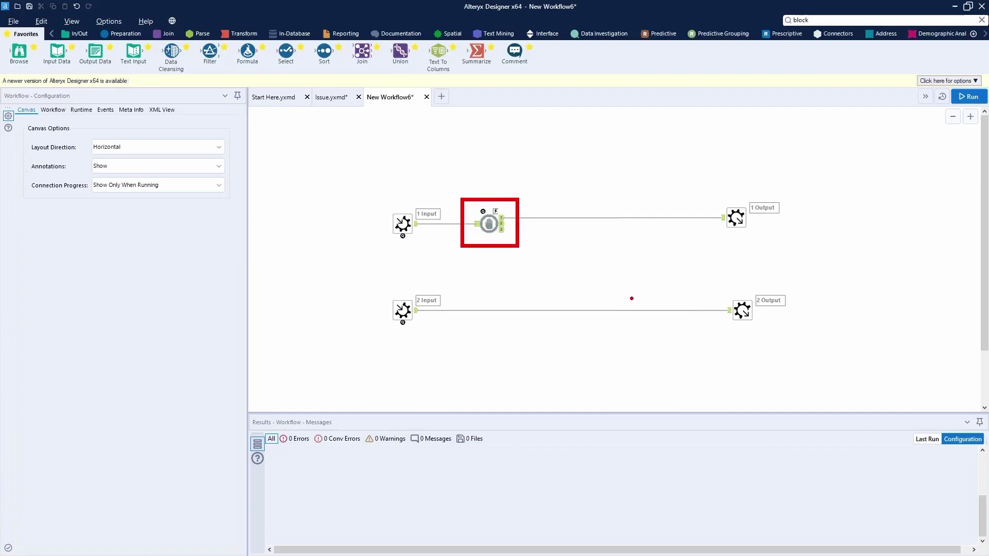
pyautogui.moveTo(637, 310); pyautogui.dragTo(504, 225)
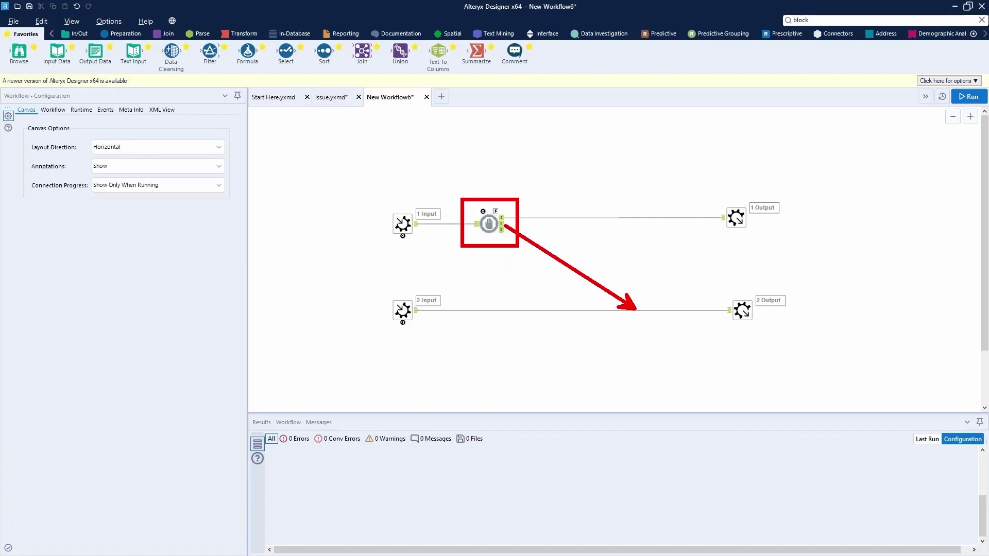
pyautogui.press('Escape')
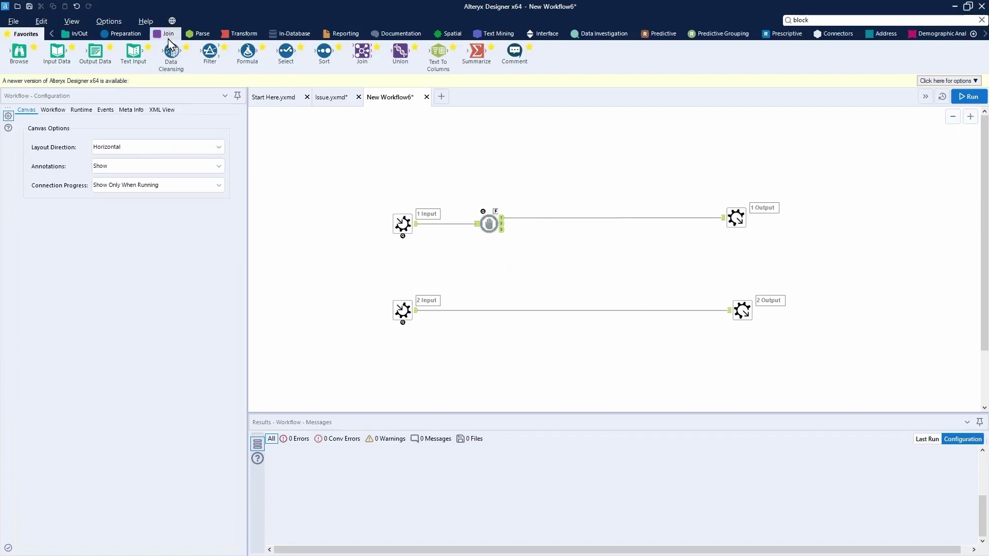
# Step: Insert an Append Fields tool into the lower stream's connection, just before macro output 2, using its target input
pyautogui.click(167, 35)
pyautogui.moveTo(19, 52); pyautogui.dragTo(653, 320)
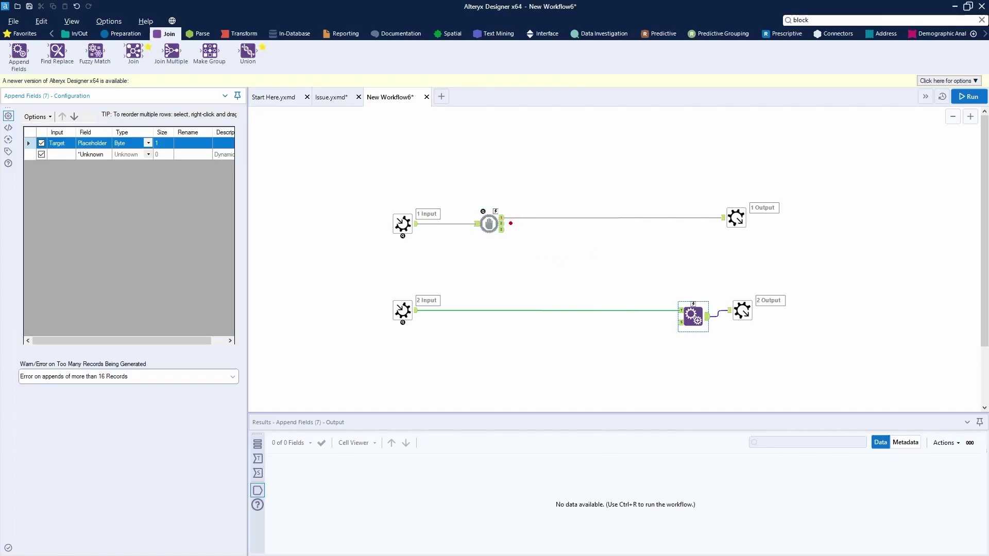
pyautogui.moveTo(511, 223); pyautogui.dragTo(585, 183)
pyautogui.press('Escape')
pyautogui.moveTo(464, 216); pyautogui.dragTo(404, 210)
pyautogui.press('Escape')
# Step: Add a Sample tool between the two streams, connect it to output 2 of Block Until Done, and limit it to the first 1 row
pyautogui.click(123, 34)
pyautogui.moveTo(521, 57); pyautogui.dragTo(585, 256)
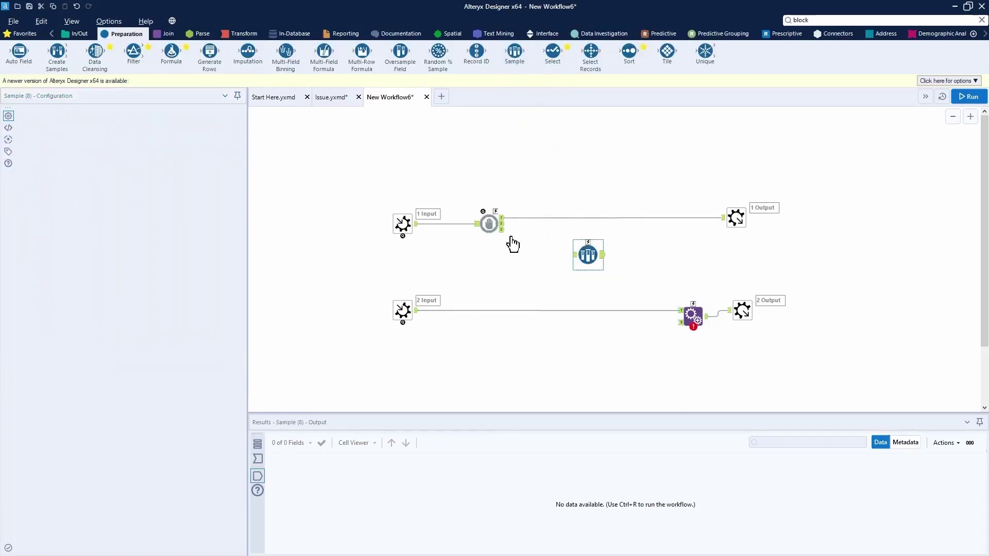
pyautogui.moveTo(504, 224); pyautogui.dragTo(575, 255)
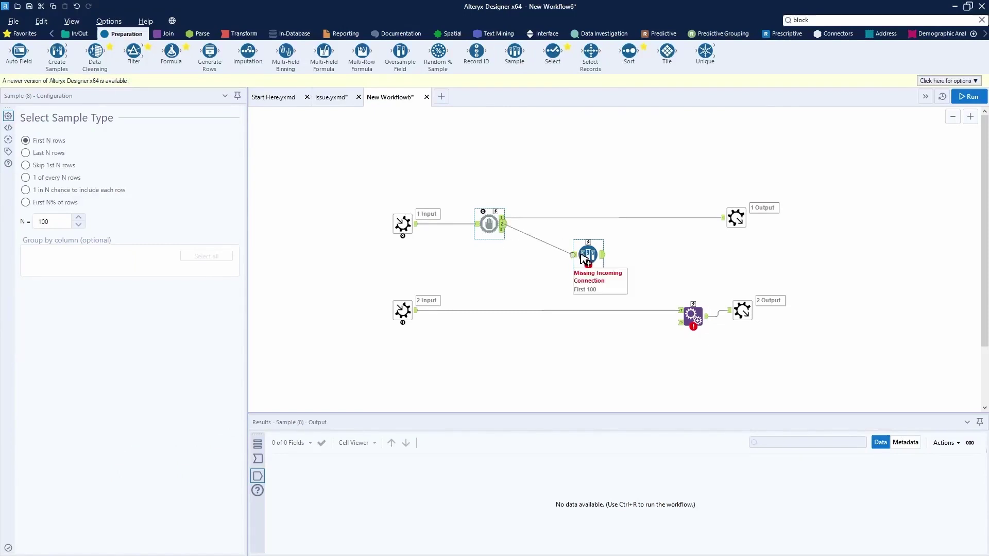
pyautogui.moveTo(589, 254); pyautogui.dragTo(550, 254)
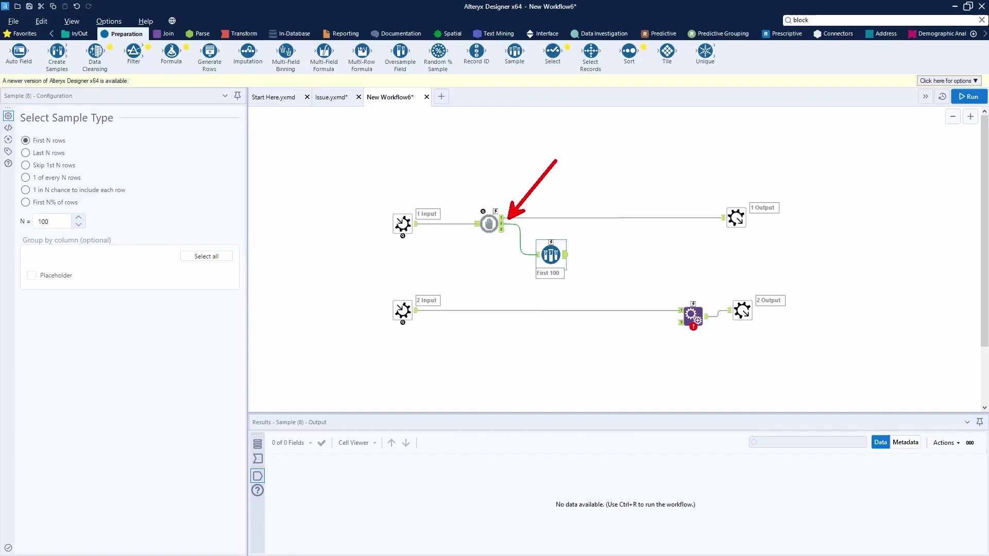
pyautogui.click(61, 225)
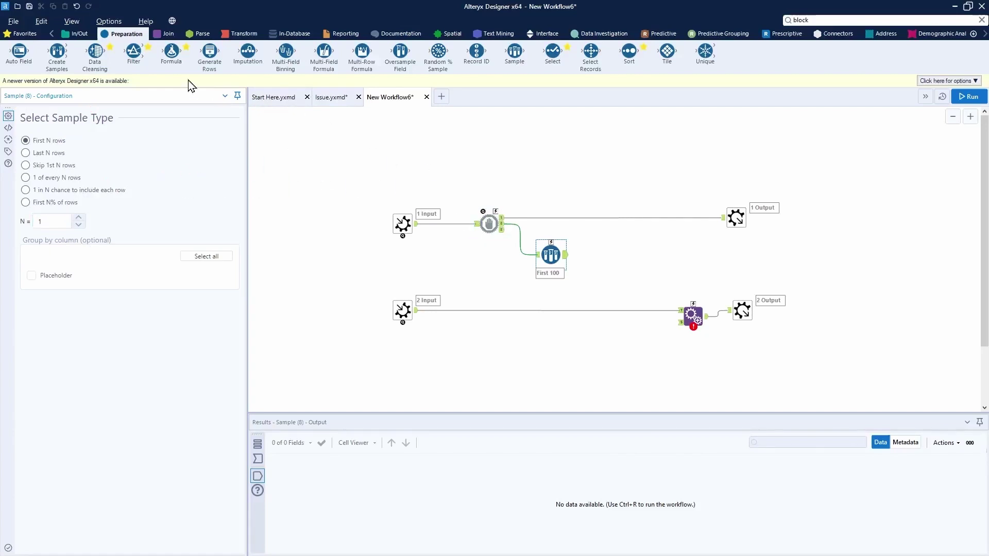
# Step: Attach a Formula tool after the Sample tool and set the existing Placeholder column to the expression 1
pyautogui.moveTo(170, 55); pyautogui.dragTo(602, 260)
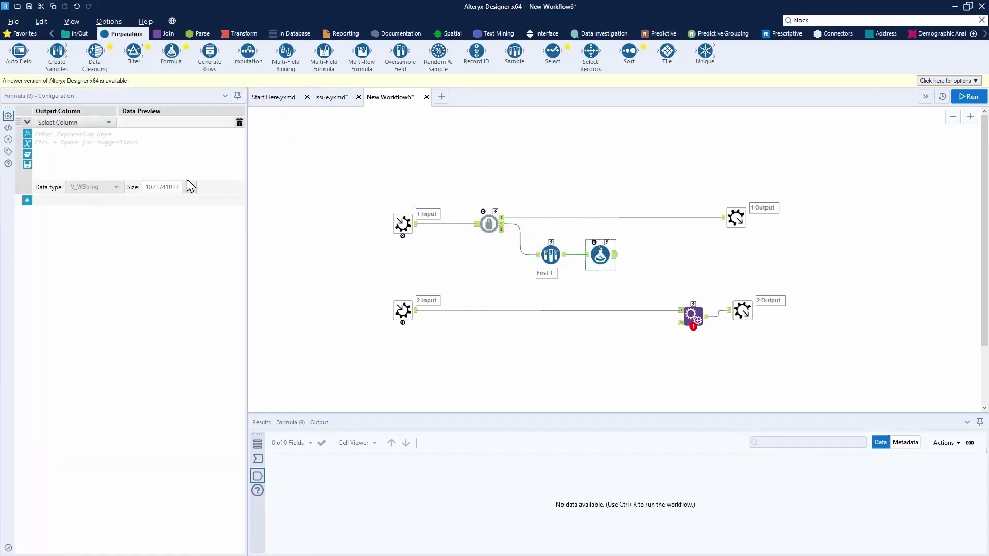
pyautogui.click(104, 125)
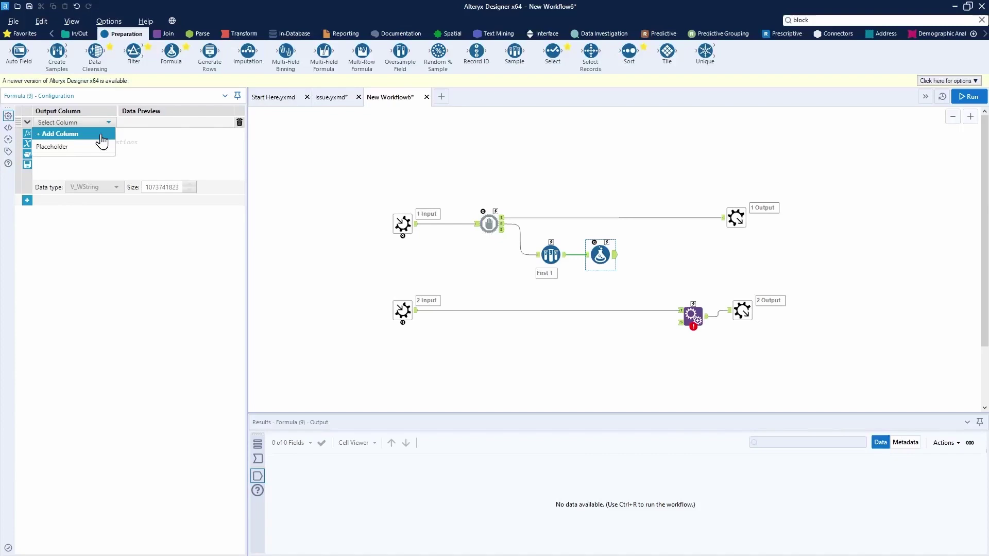
pyautogui.click(93, 148)
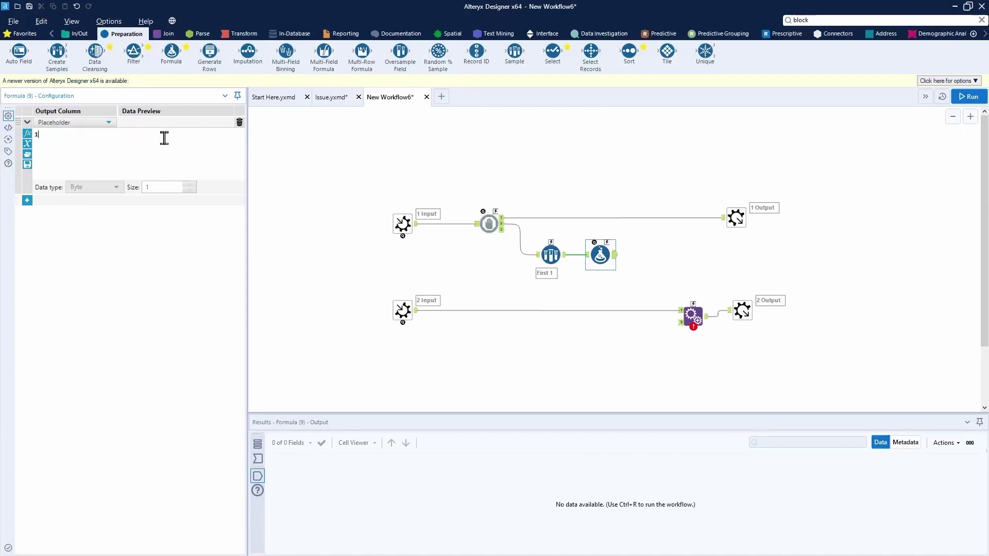
# Step: Examine the upper macro input's template data, then return to the Formula tool's configuration
pyautogui.click(402, 221)
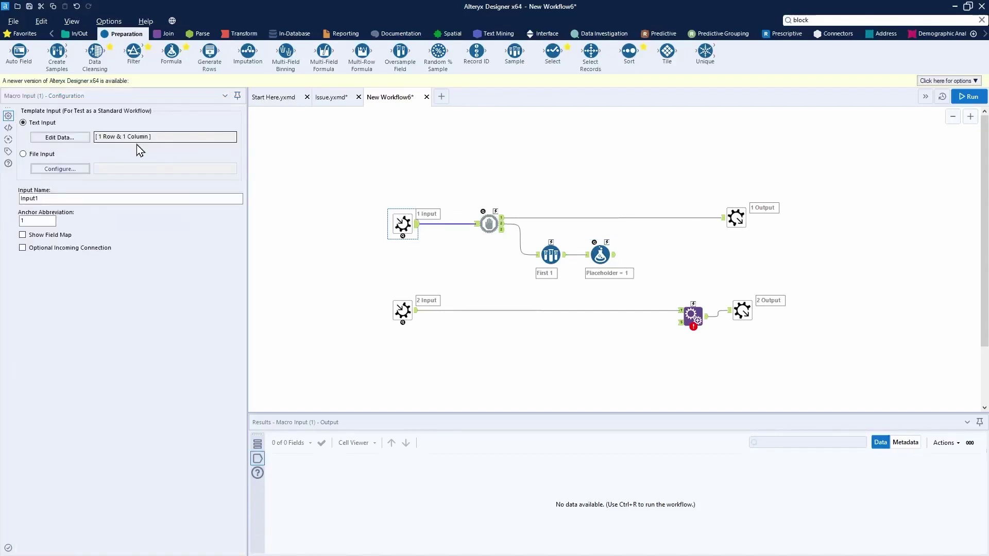
pyautogui.click(81, 138)
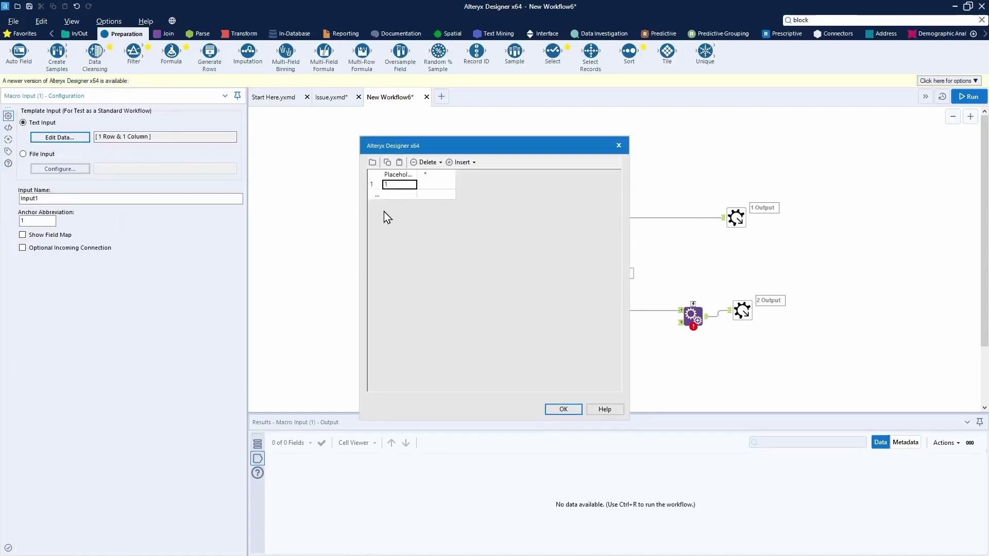
pyautogui.click(578, 410)
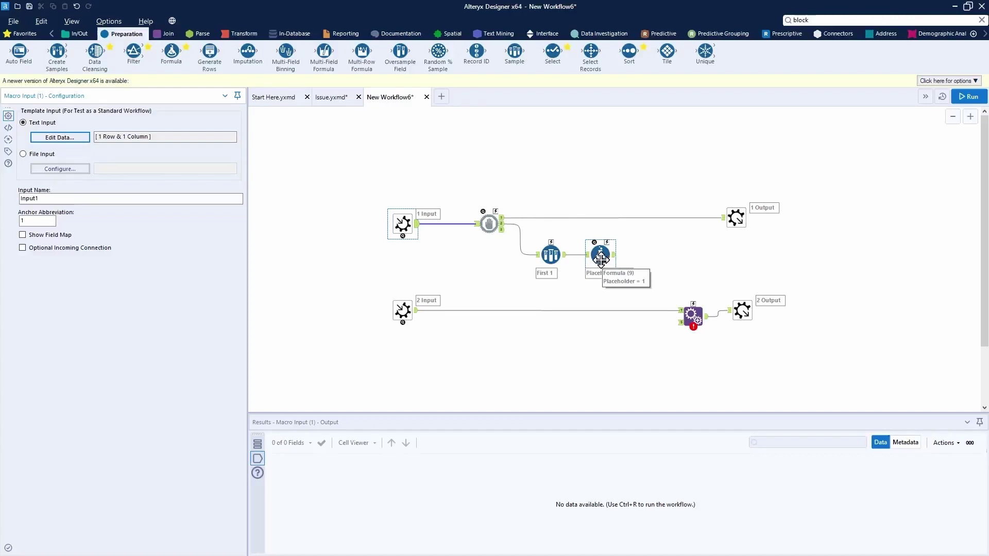
pyautogui.click(601, 256)
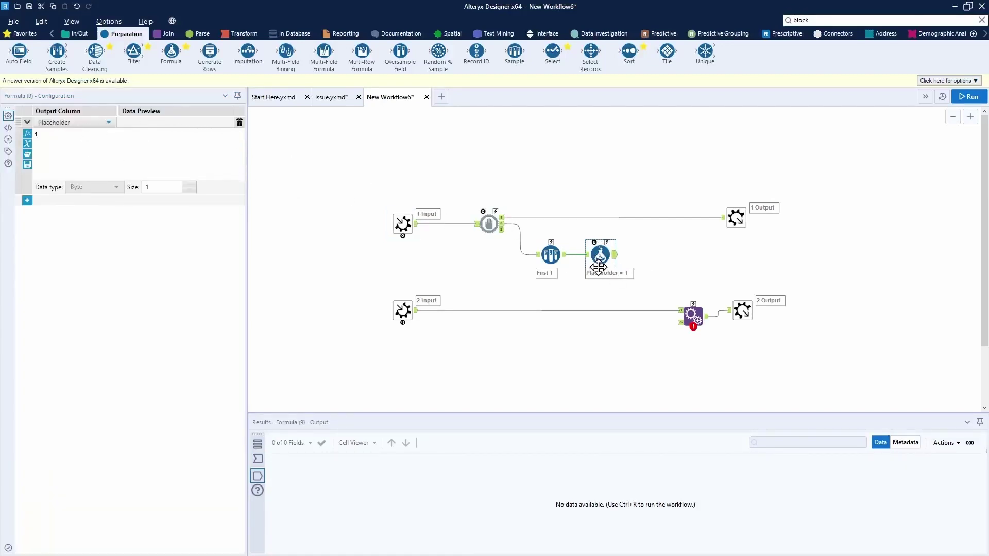
# Step: Add a Select tool after the Formula tool, deselect *Unknown, and connect it to the source input of Append Fields
pyautogui.moveTo(553, 51); pyautogui.dragTo(669, 279)
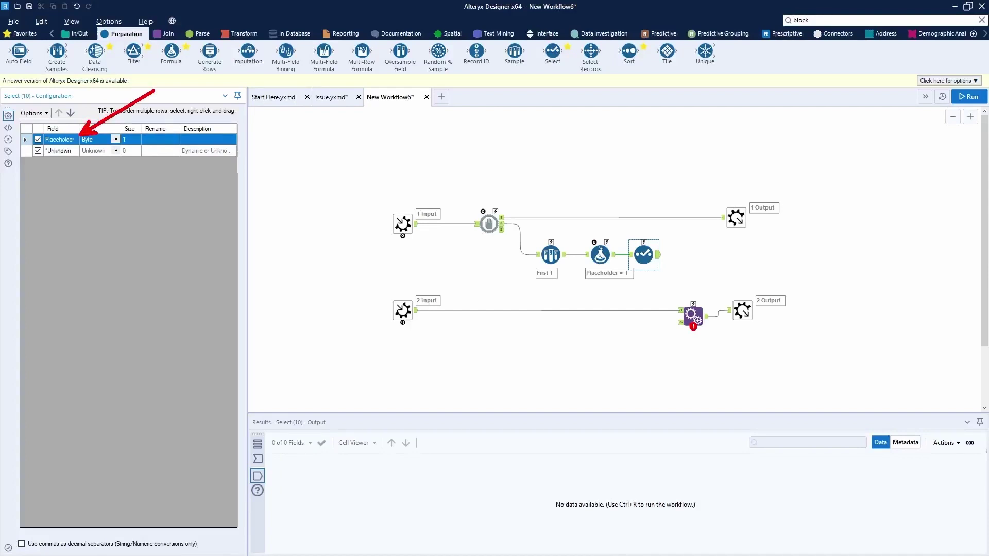
pyautogui.click(39, 151)
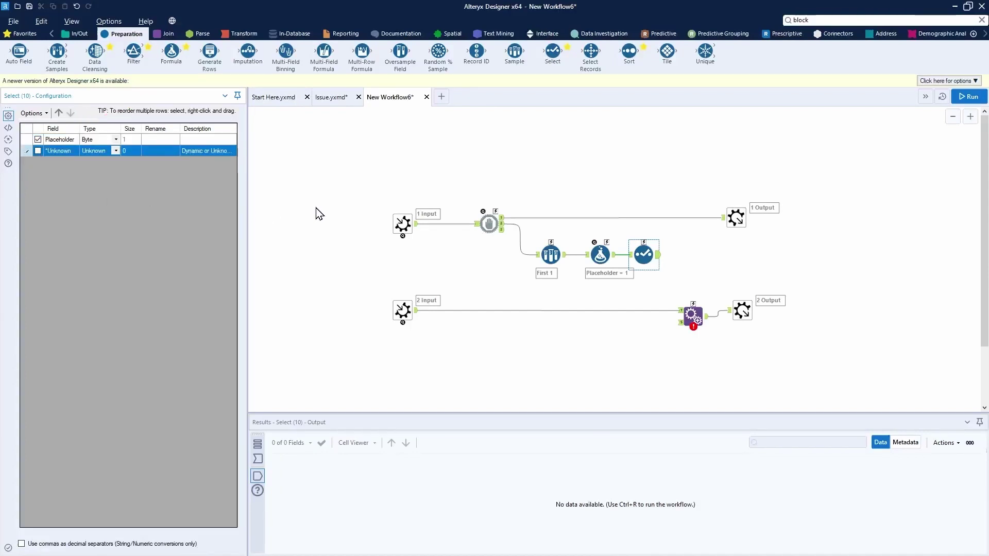
pyautogui.moveTo(658, 256); pyautogui.dragTo(679, 323)
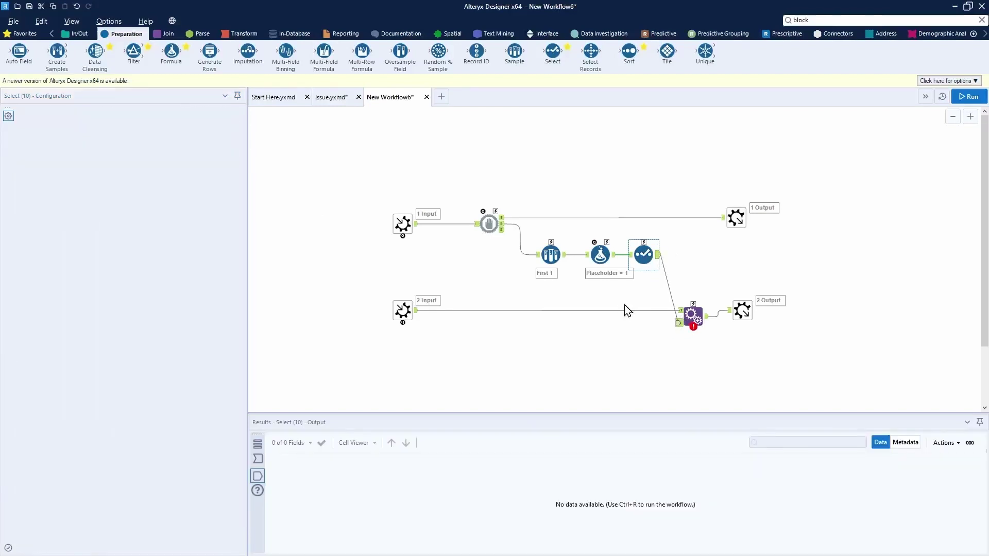
# Step: Deselect both the target and source Placeholder fields in the Append Fields tool, leaving *Unknown selected
pyautogui.click(686, 315)
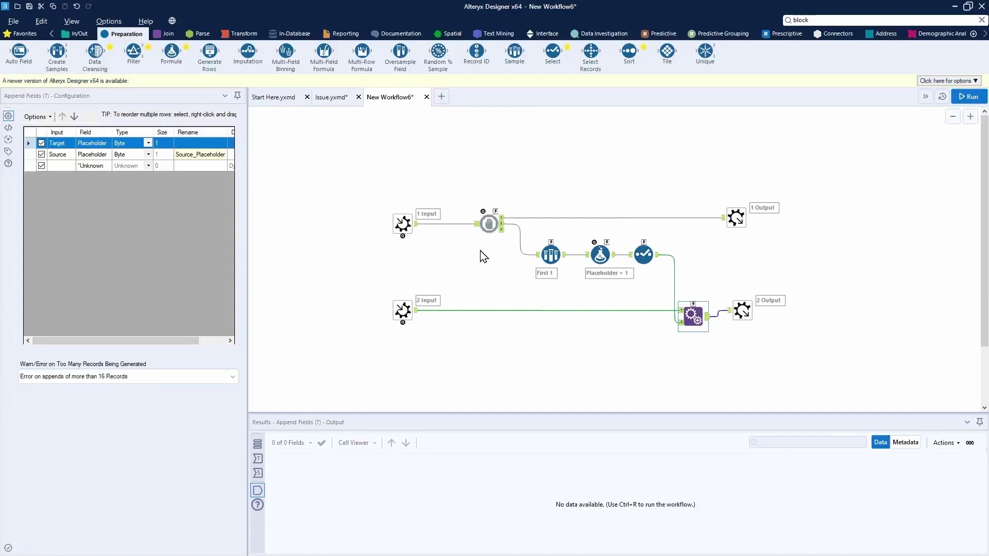
pyautogui.click(41, 142)
pyautogui.click(41, 155)
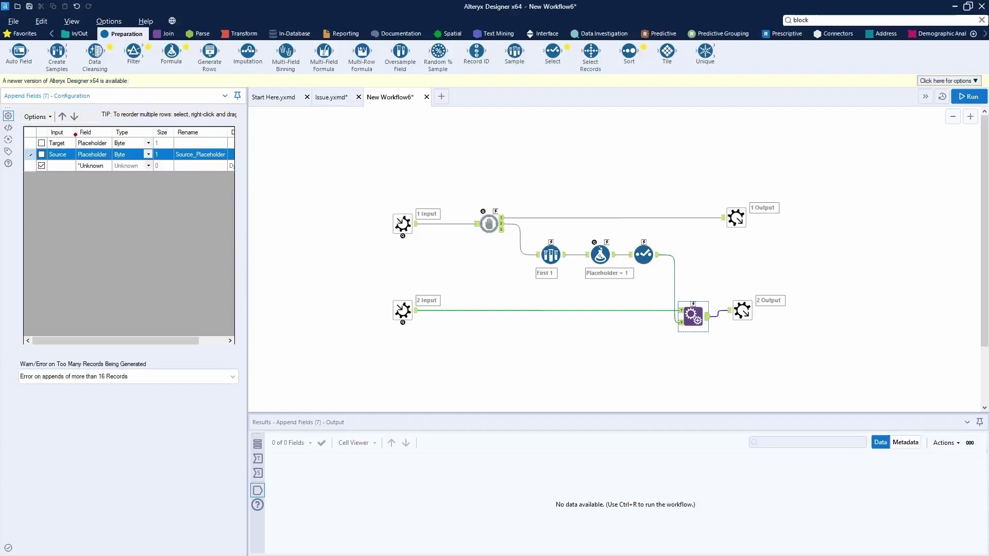
pyautogui.moveTo(75, 133); pyautogui.dragTo(116, 160)
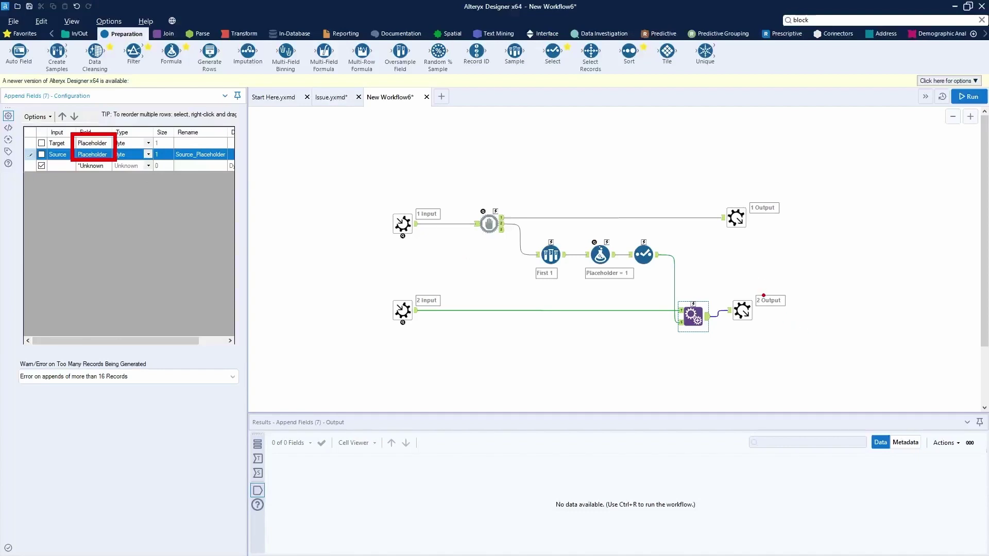
pyautogui.moveTo(763, 295); pyautogui.dragTo(835, 217)
pyautogui.press('Escape')
# Step: Move macro output 2 slightly down to line it up with the Append Fields output
pyautogui.click(745, 310)
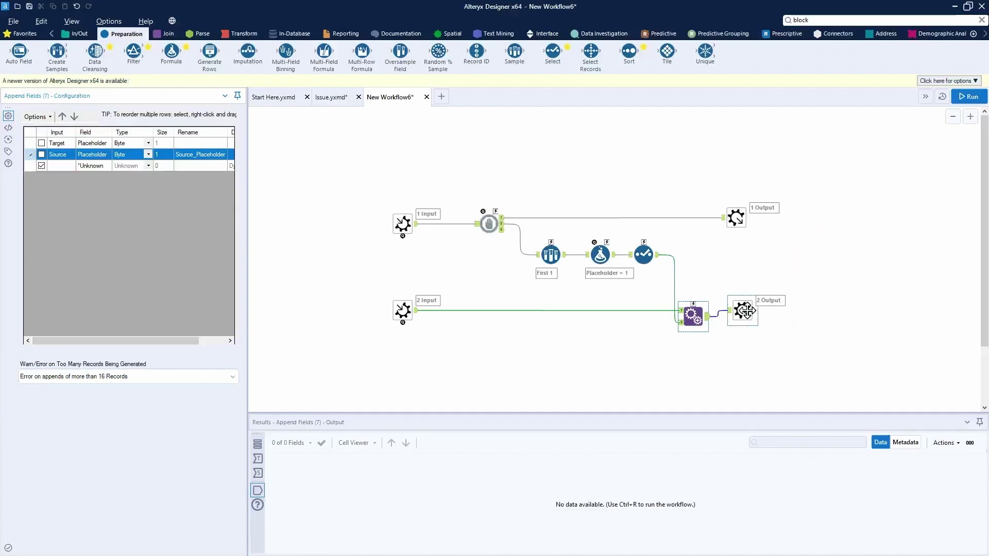
pyautogui.moveTo(746, 310); pyautogui.dragTo(745, 312)
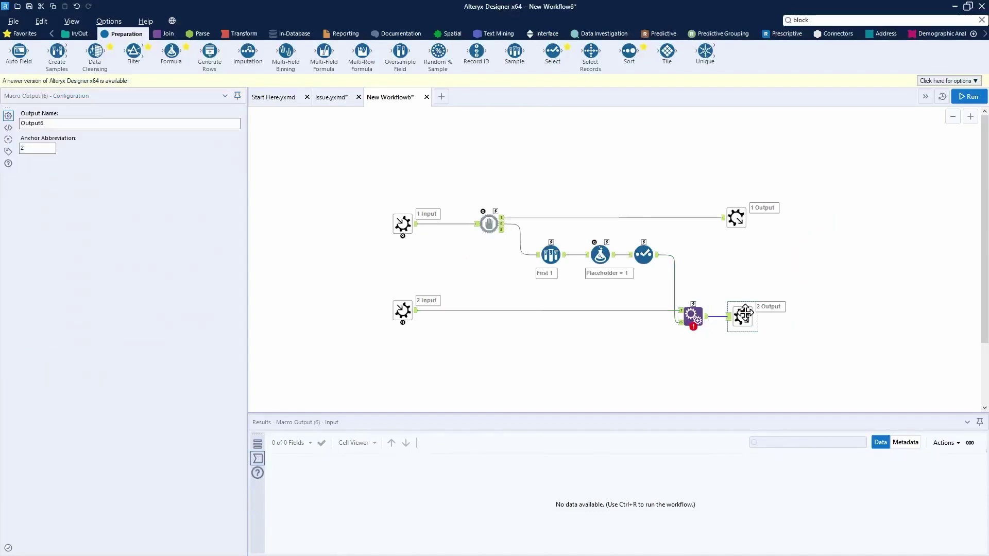
# Step: Save the macro in the Personal Macros folder as Parallel Block Until Done - Data in the Wild.yxmc, replacing the existing file
pyautogui.click(13, 21)
pyautogui.moveTo(46, 121)
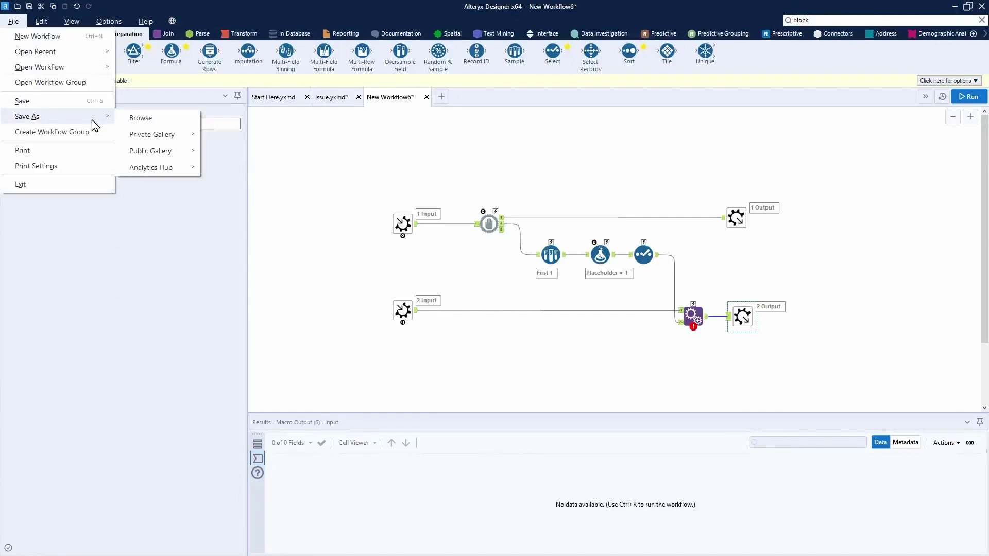
pyautogui.click(178, 122)
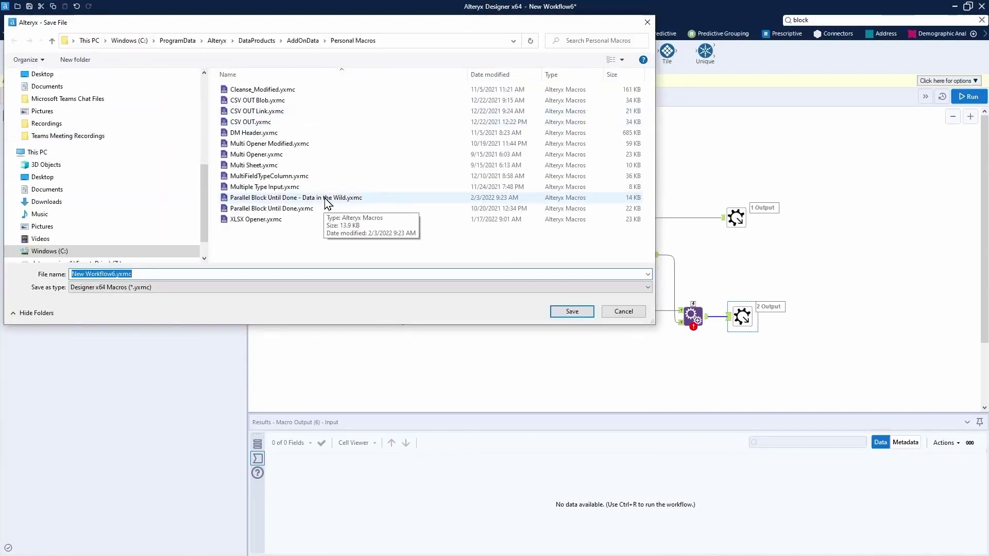
pyautogui.click(319, 201)
pyautogui.click(587, 311)
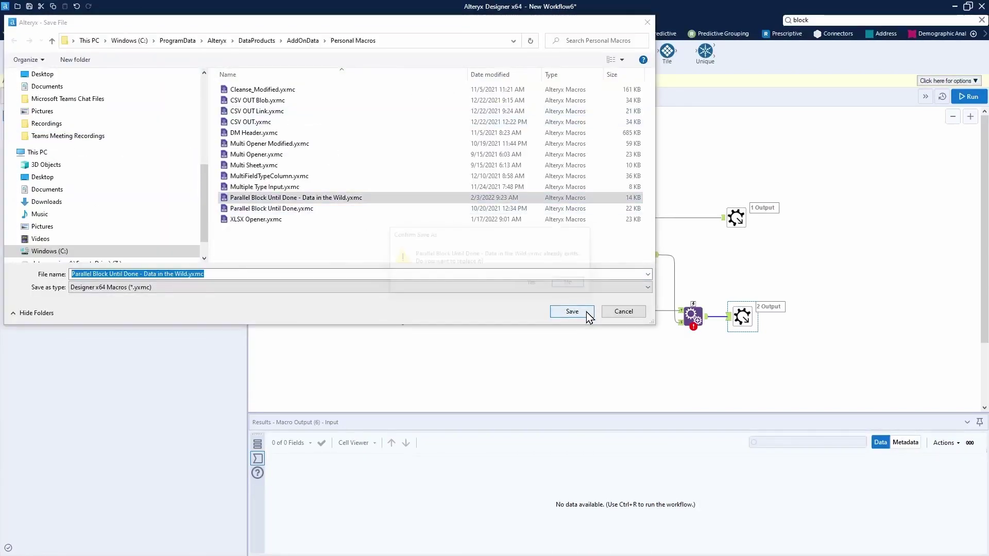
pyautogui.click(532, 284)
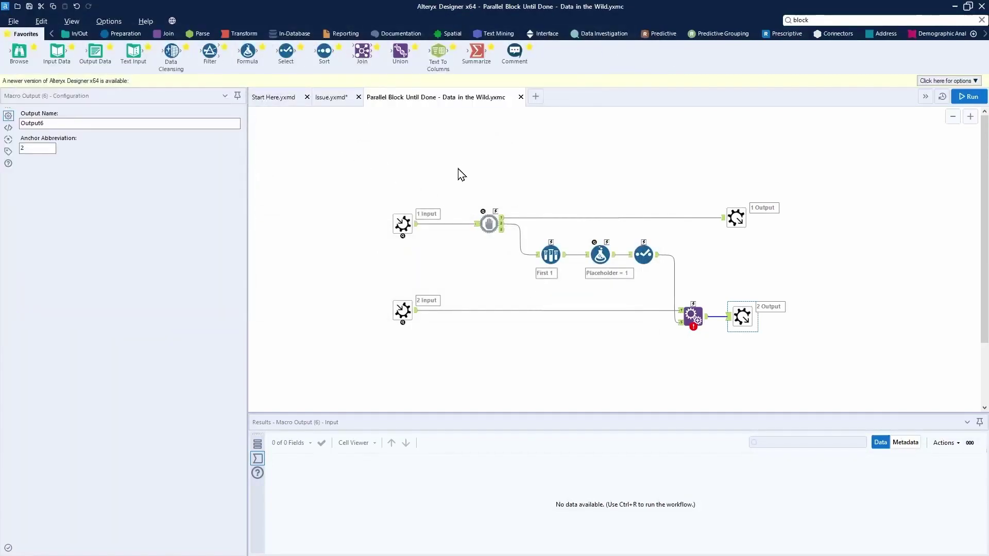
# Step: Check the Append Fields tool's configuration and error, then switch to the Issue.yxmd workflow
pyautogui.click(692, 313)
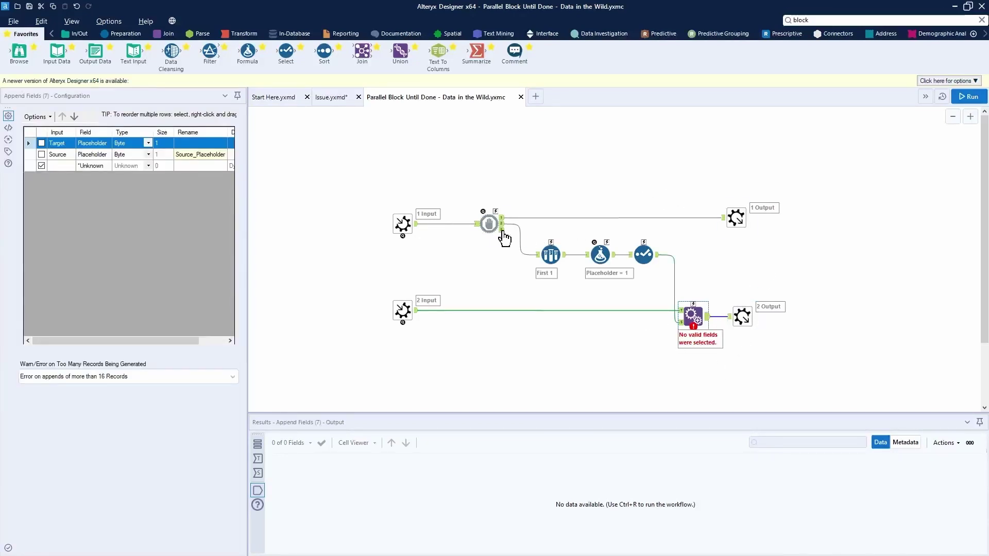
pyautogui.click(332, 98)
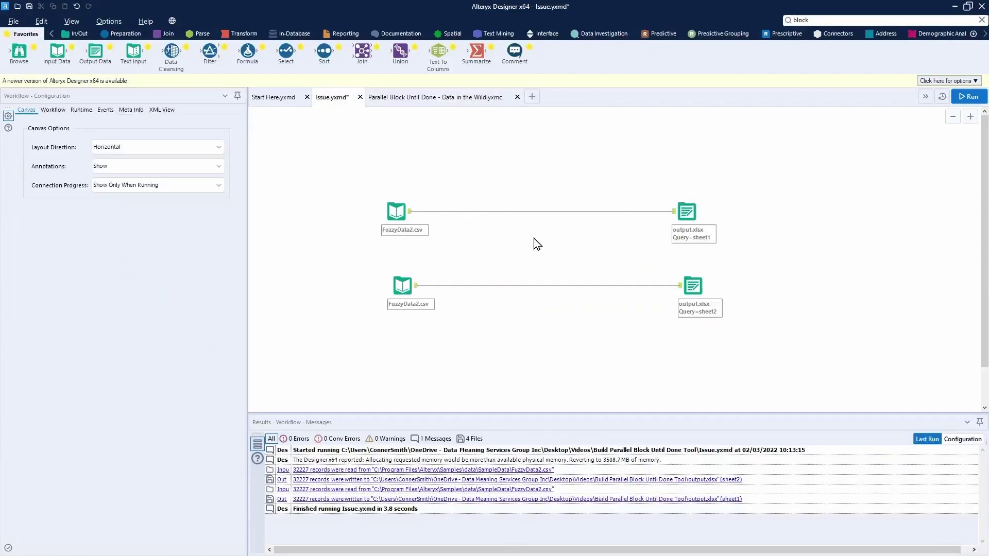
# Step: Insert the Parallel Block Until Done - Data in the Wild macro into the upper stream, between FuzzyData2.csv and the sheet1 output
pyautogui.rightClick(556, 245)
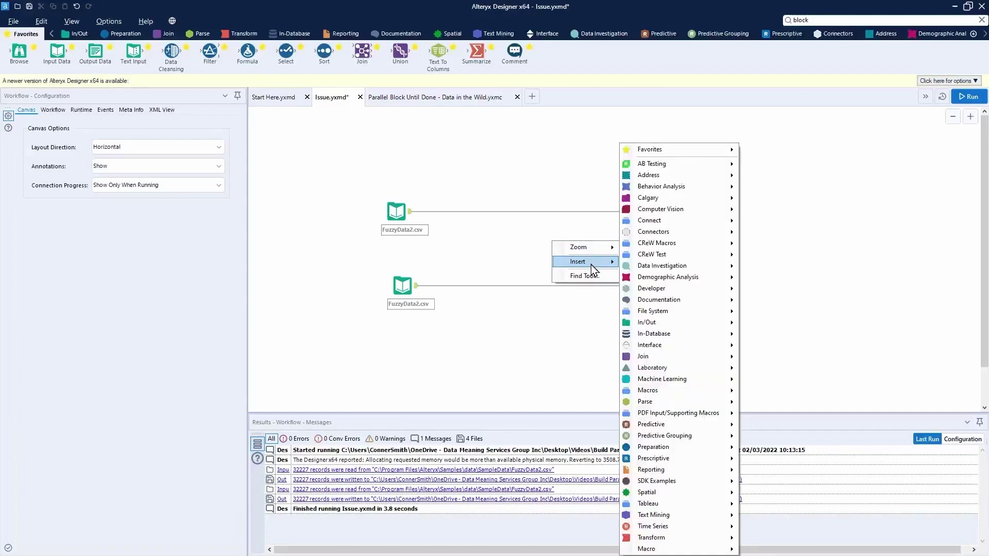
pyautogui.moveTo(695, 550)
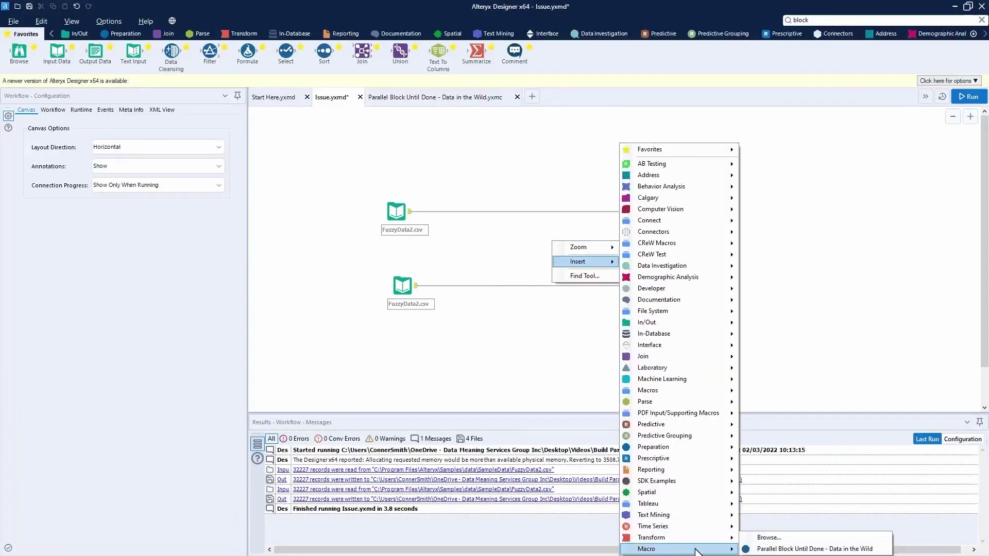
pyautogui.click(794, 551)
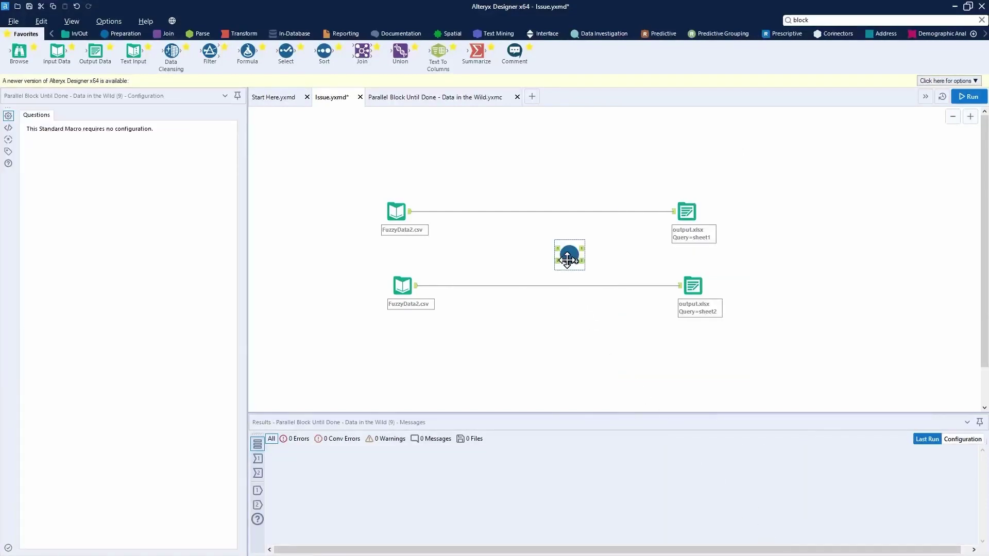
pyautogui.moveTo(567, 260); pyautogui.dragTo(530, 223)
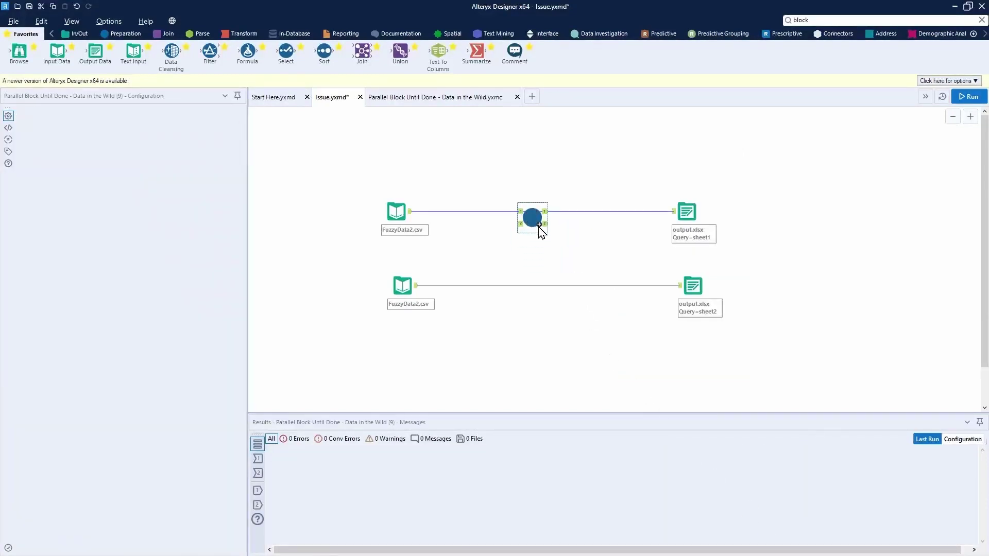
# Step: Delete the lower stream's direct connection and route it through the macro's second input and second output to the sheet2 output
pyautogui.click(540, 285)
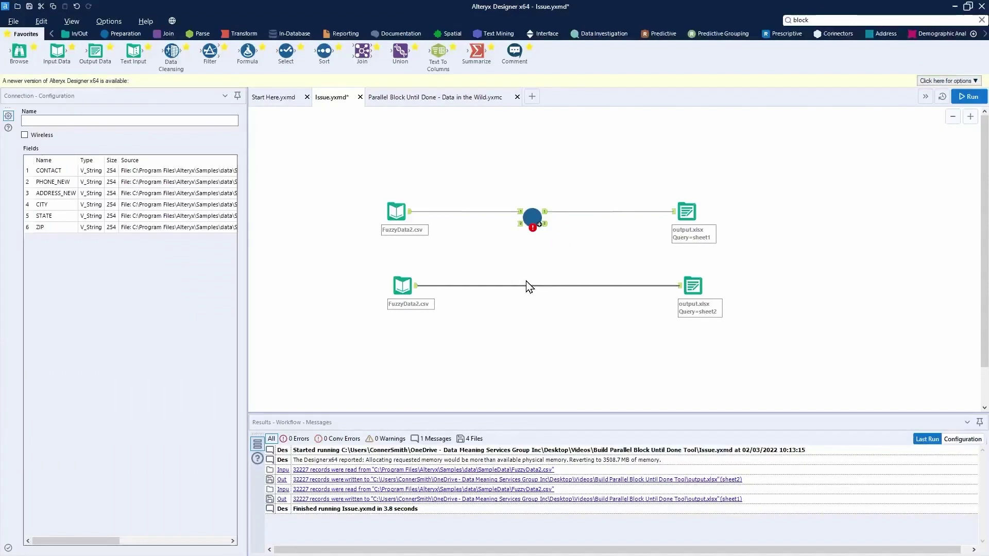
pyautogui.press('Delete')
pyautogui.moveTo(416, 285); pyautogui.dragTo(679, 287)
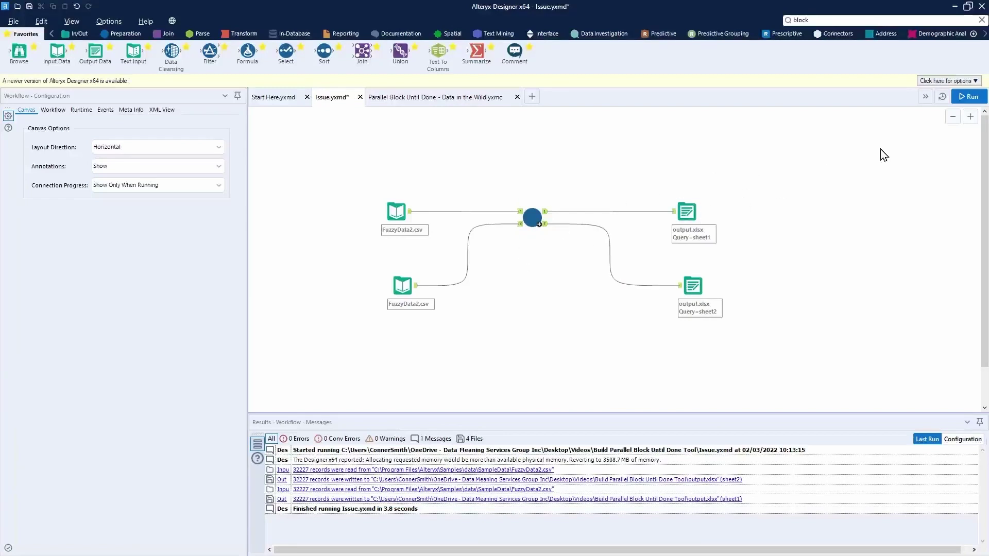
# Step: Run the Issue.yxmd workflow and dismiss the completion message
pyautogui.click(968, 97)
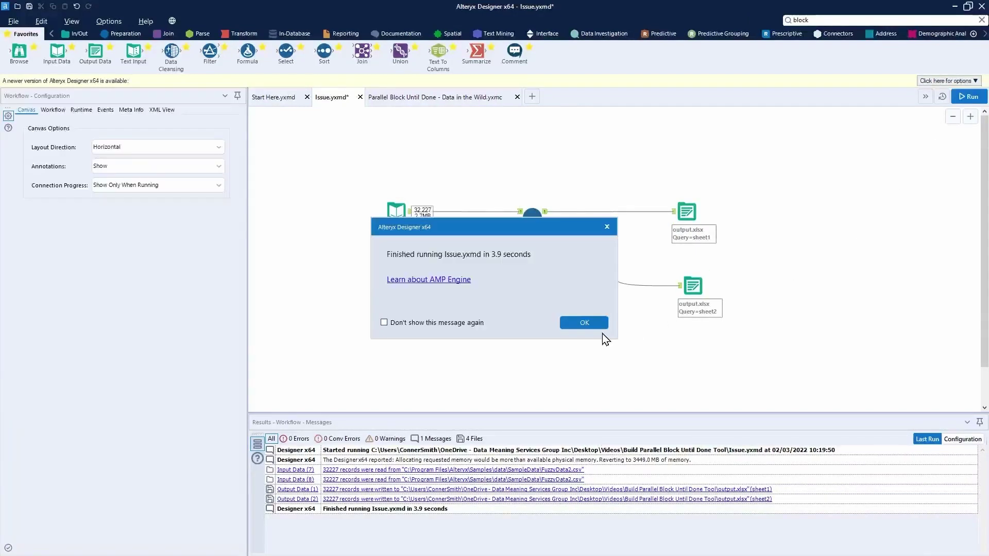
pyautogui.click(601, 324)
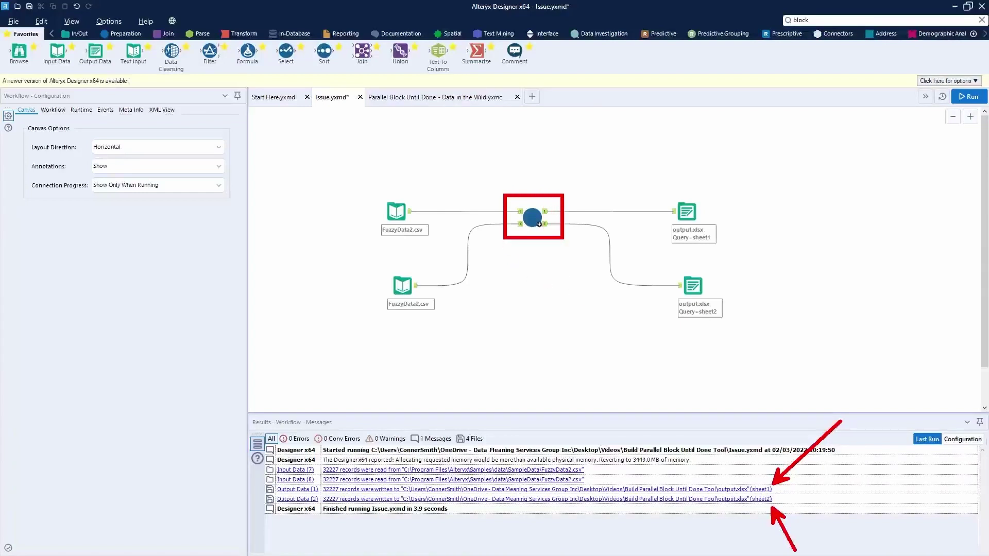
# Step: Duplicate the lower FuzzyData2.csv input and sheet2 output tools, aligning the copies beneath the originals as a third stream
pyautogui.moveTo(743, 276); pyautogui.dragTo(389, 304)
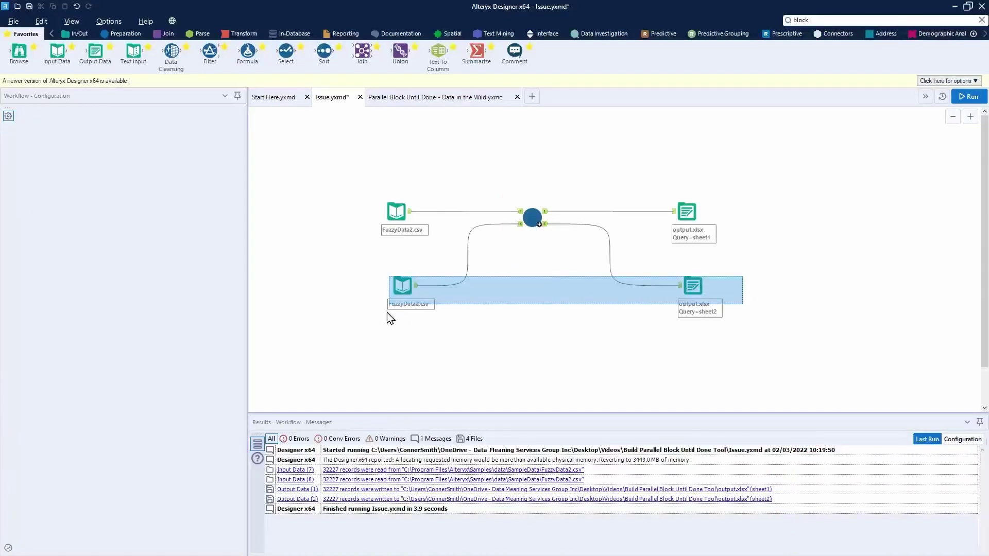
pyautogui.click(413, 357)
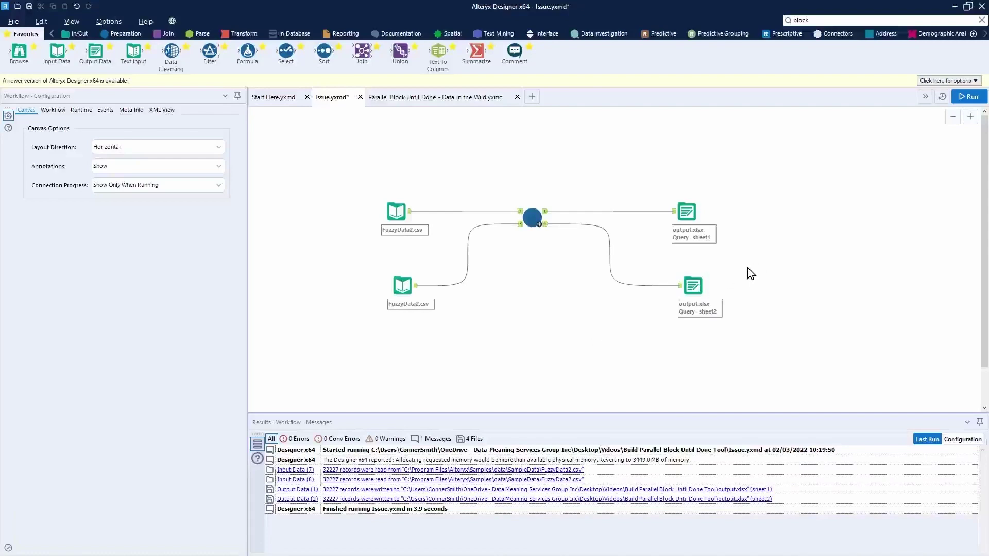
pyautogui.moveTo(745, 268); pyautogui.dragTo(398, 305)
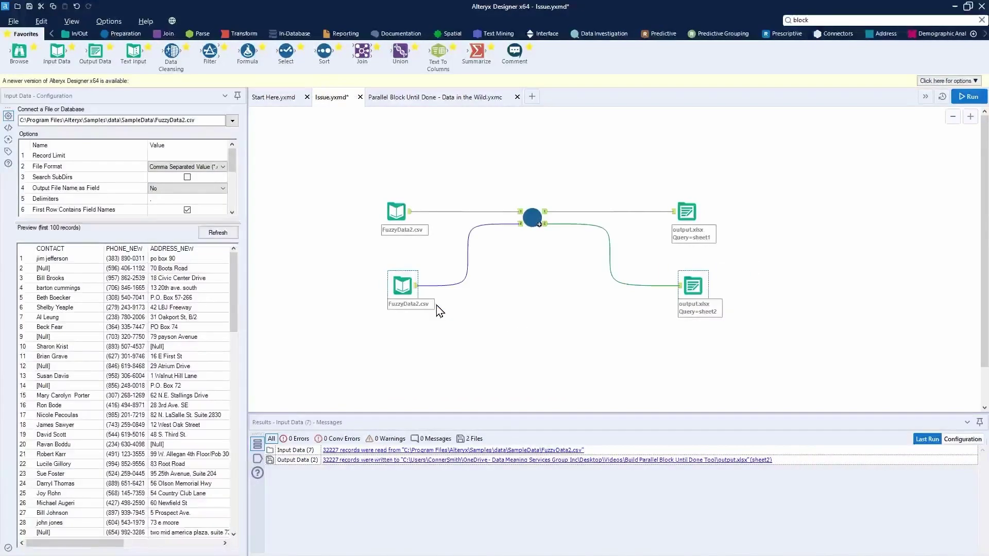
pyautogui.click(405, 343)
pyautogui.hotkey('ctrl', 'r')
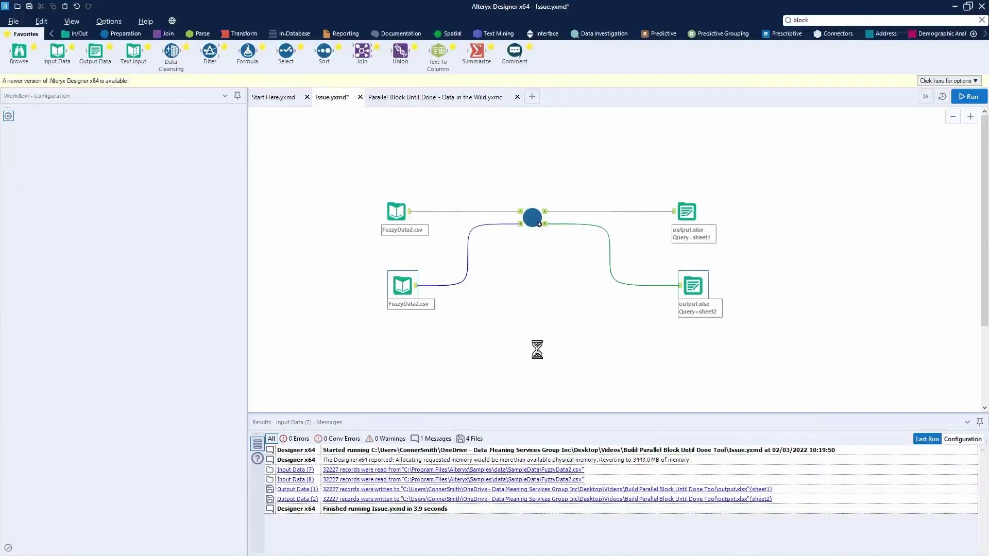
pyautogui.hotkey('ctrl', 'v')
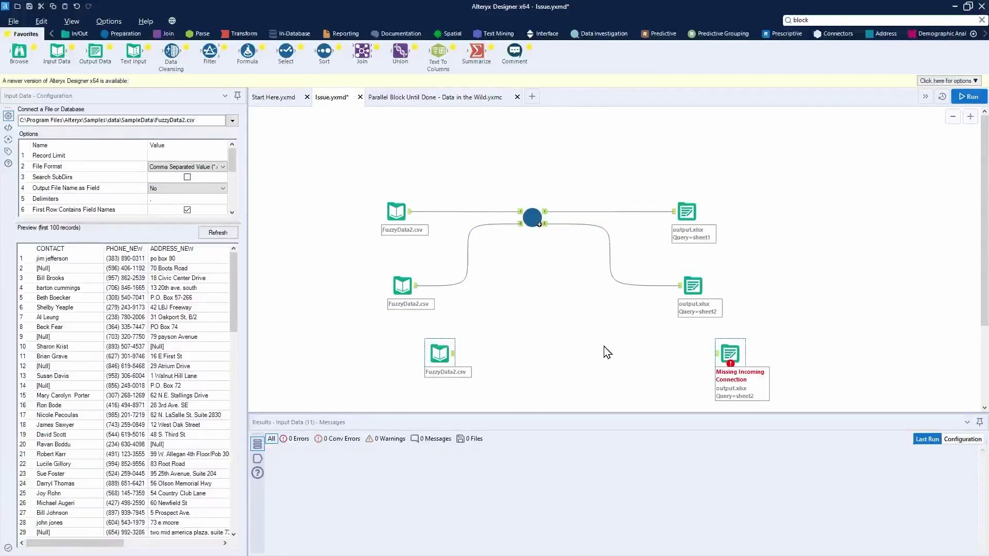
pyautogui.moveTo(733, 359); pyautogui.dragTo(697, 366)
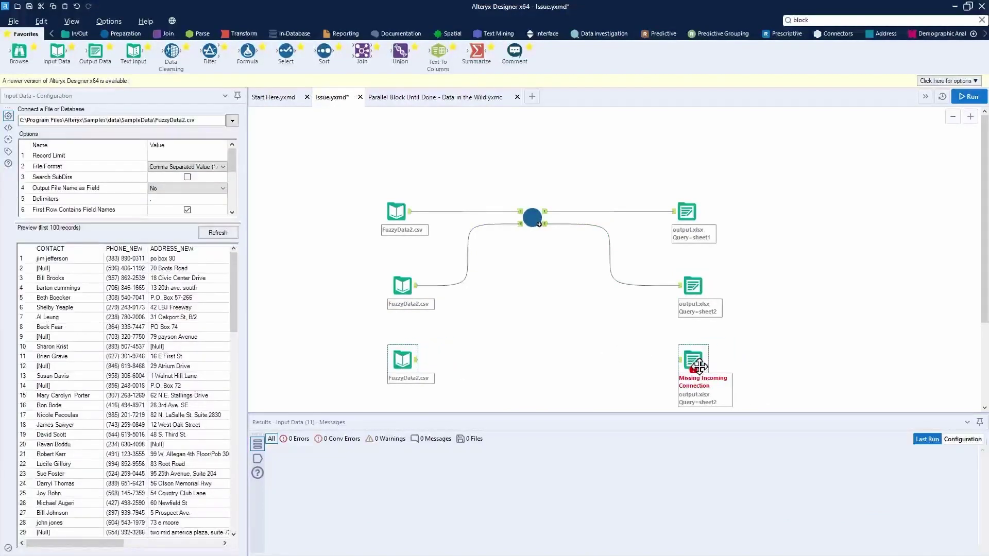
# Step: Duplicate the macro into the second stream before its sheet2 output, and route the third stream through the copy's second input and output
pyautogui.click(530, 215)
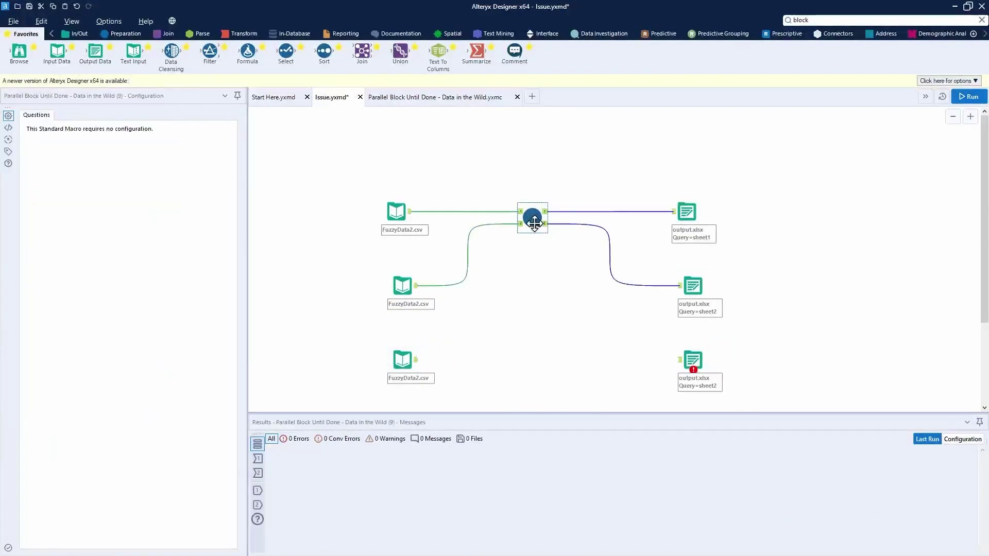
pyautogui.hotkey('ctrl', 'c')
pyautogui.hotkey('ctrl', 'v')
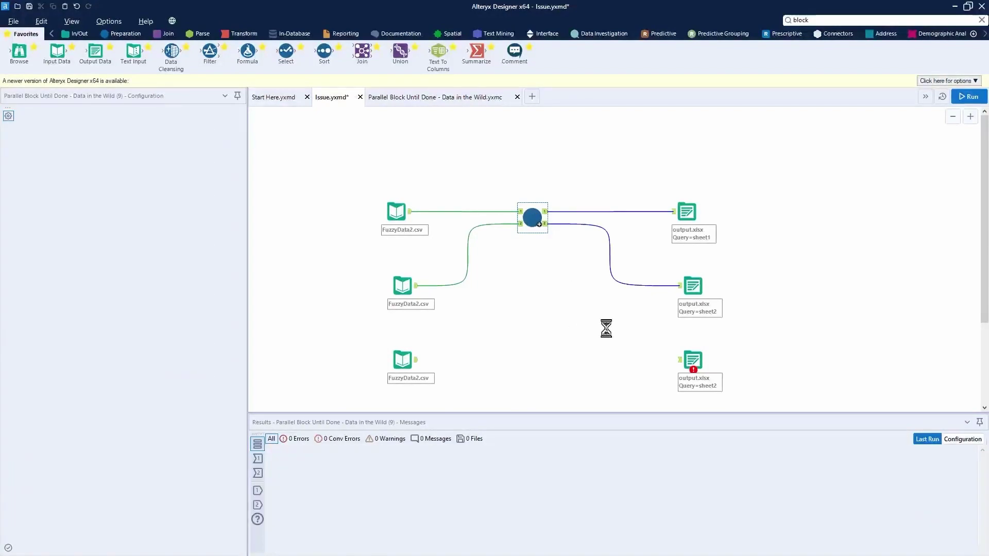
pyautogui.moveTo(589, 336); pyautogui.dragTo(534, 327)
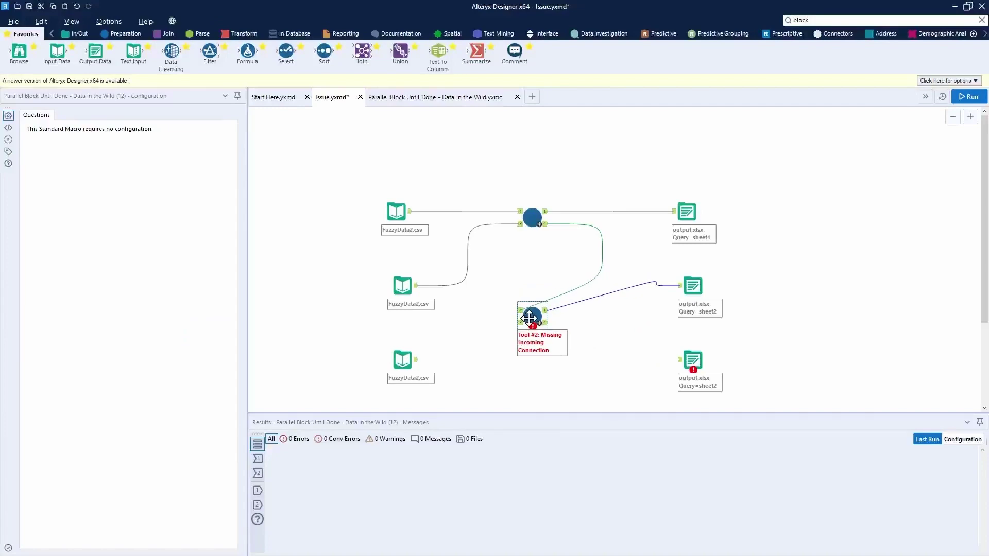
pyautogui.moveTo(415, 359)
pyautogui.mouseDown()
pyautogui.moveTo(536, 328)
pyautogui.moveTo(692, 365)
pyautogui.mouseUp()
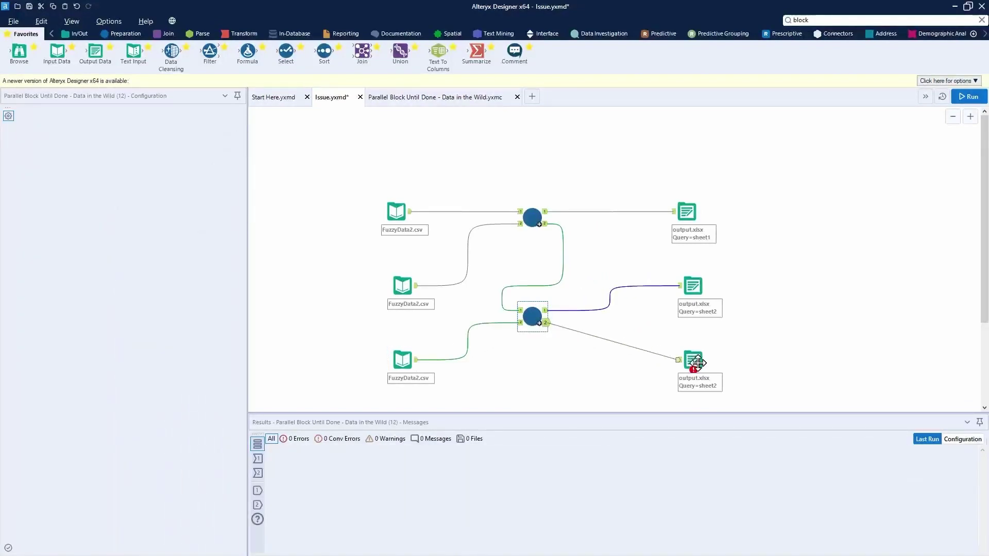
# Step: Open the third stream's Output Data file path for editing
pyautogui.click(691, 358)
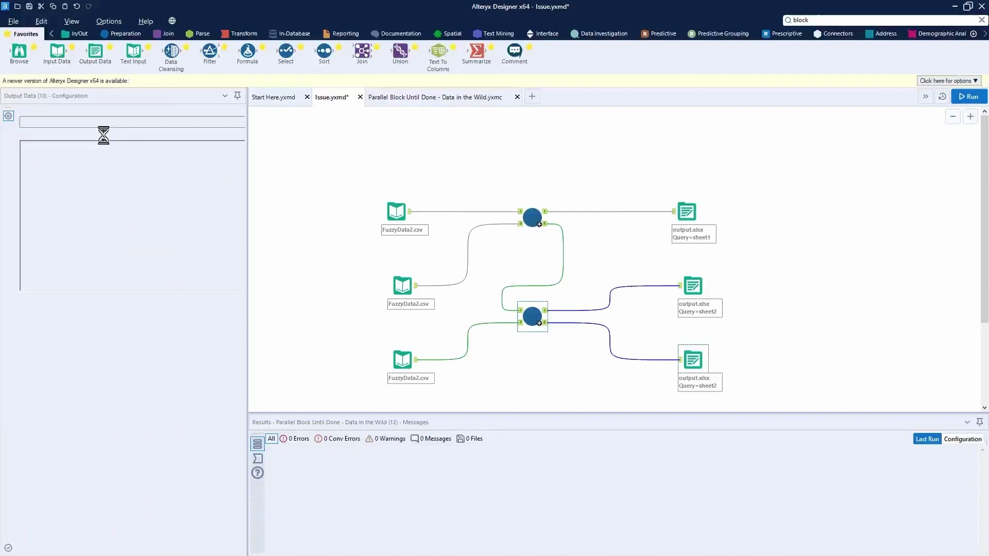
pyautogui.click(105, 122)
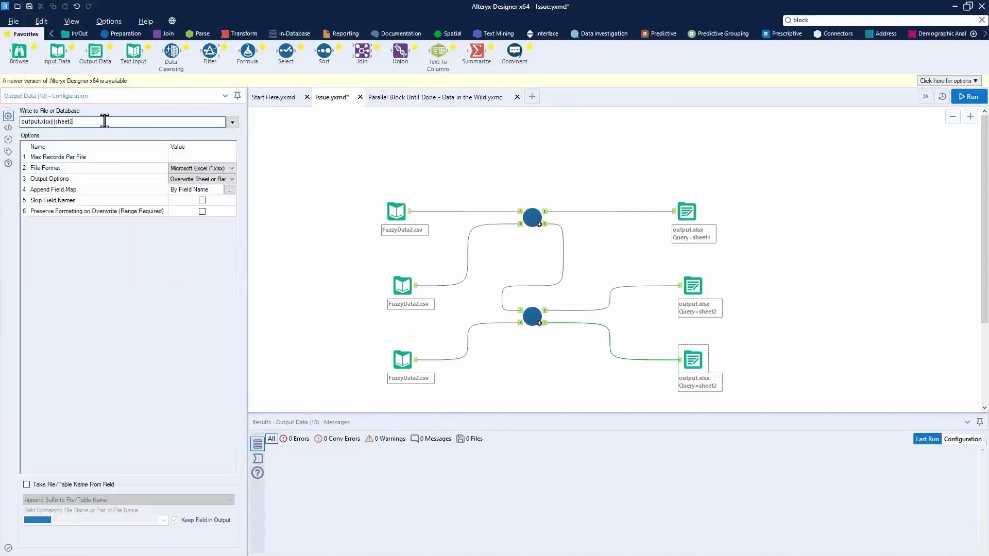